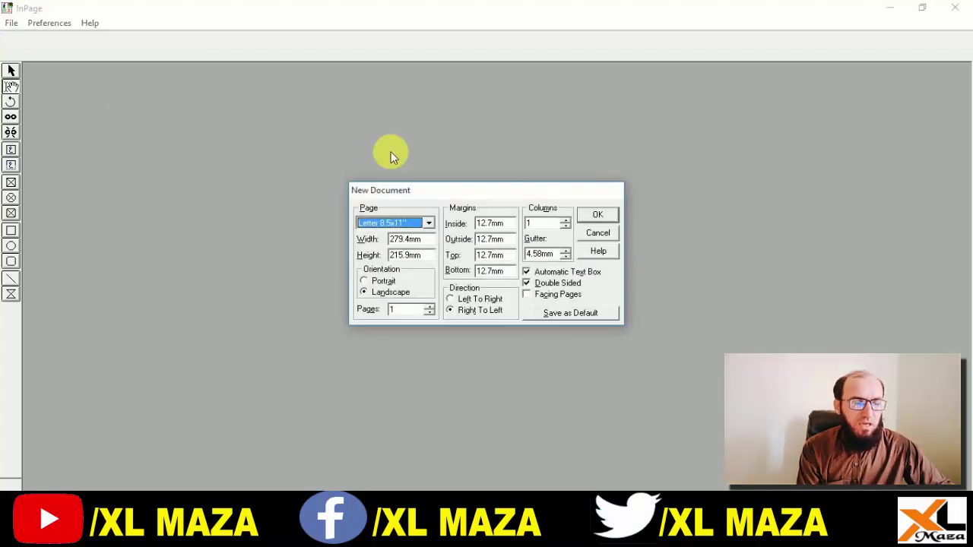
- Create a one-page landscape Letter document with right-to-left direction and enter the Urdu word العارض with a doubled first letter
left_click_drag(474, 191, 386, 145)
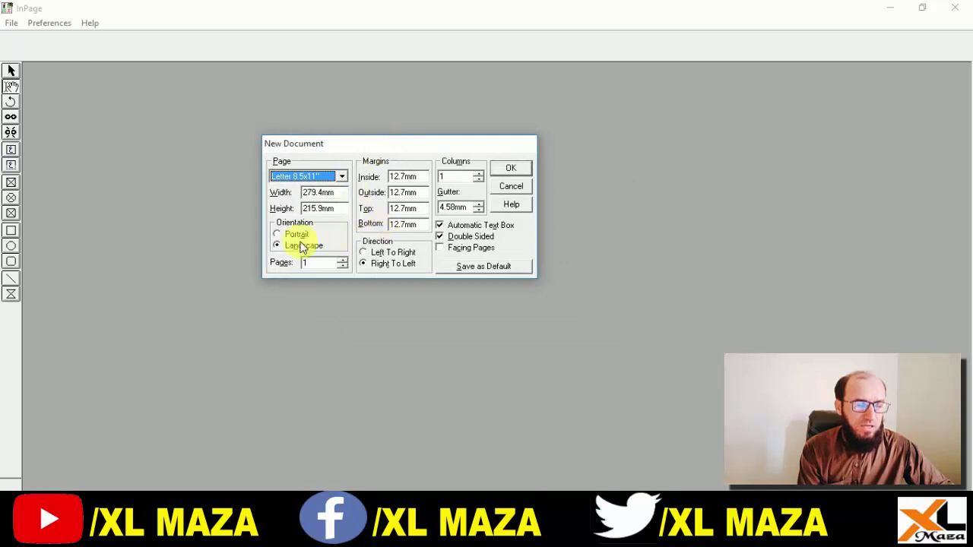
left_click(511, 169)
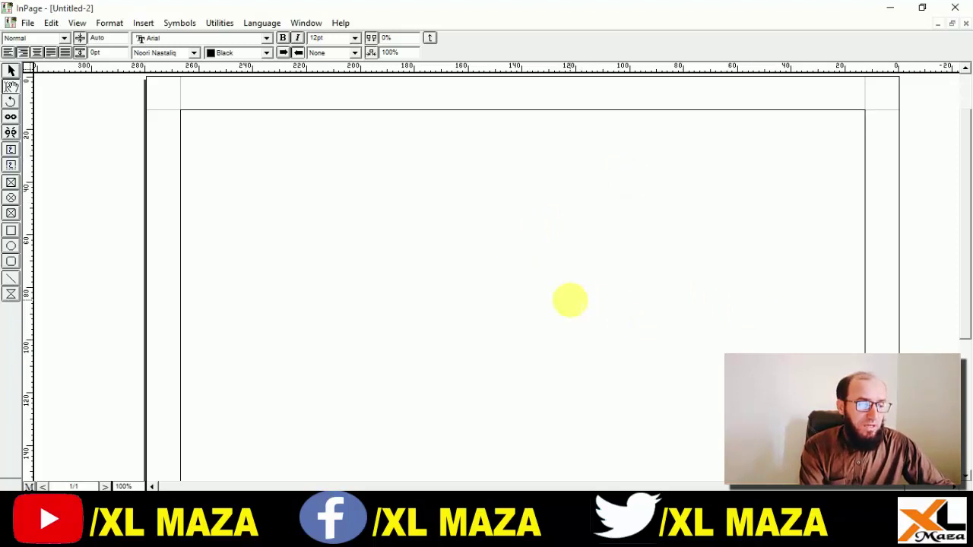
type("ج")
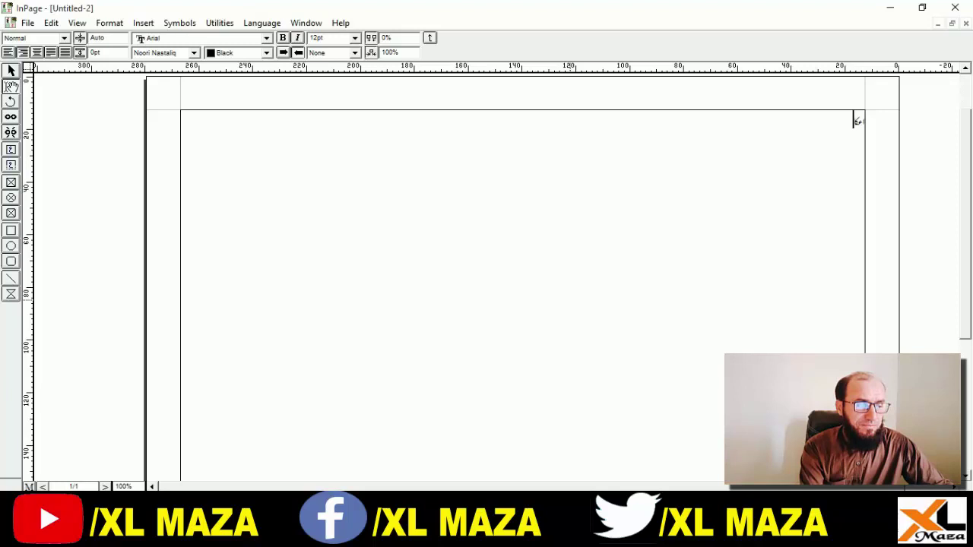
key("BackSpace")
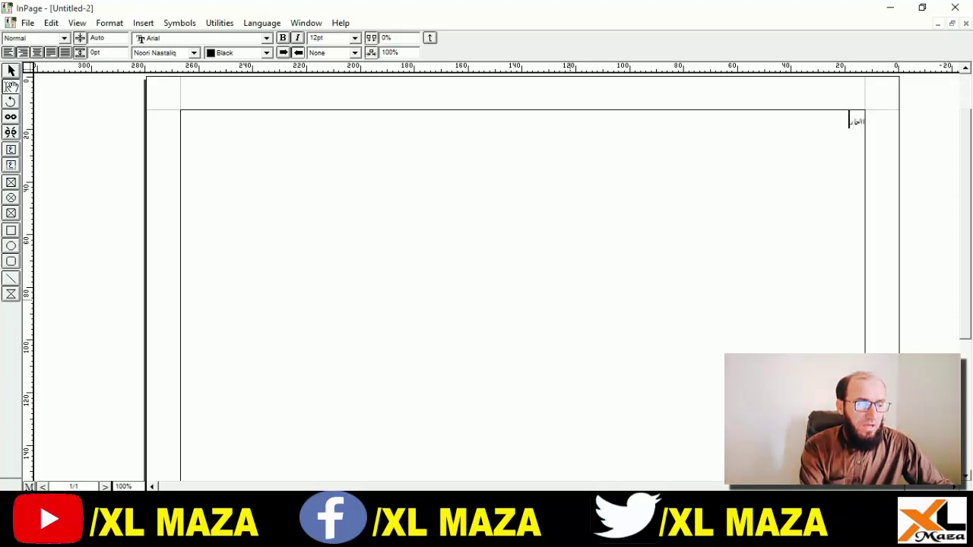
- Set the font size of the whole text to 45 pt
key("ctrl+a")
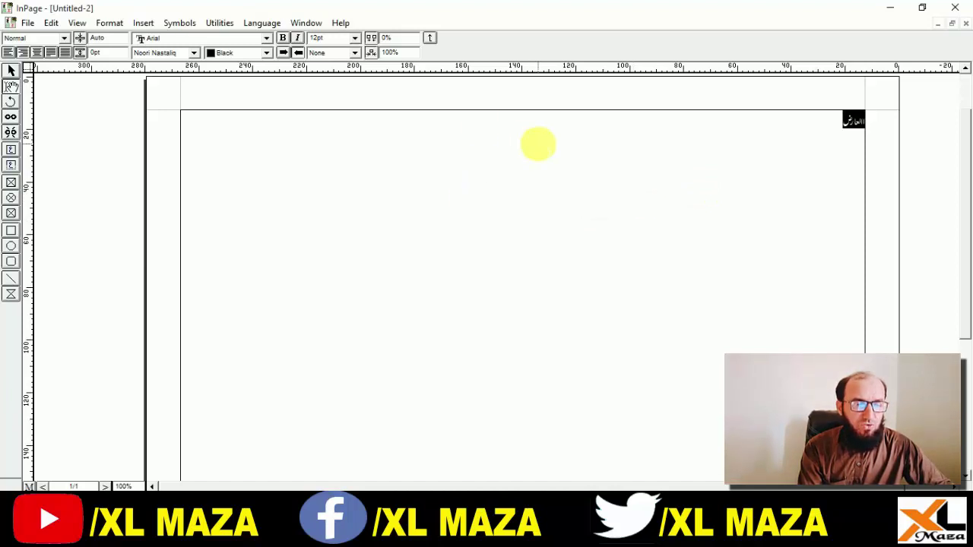
left_click(323, 37)
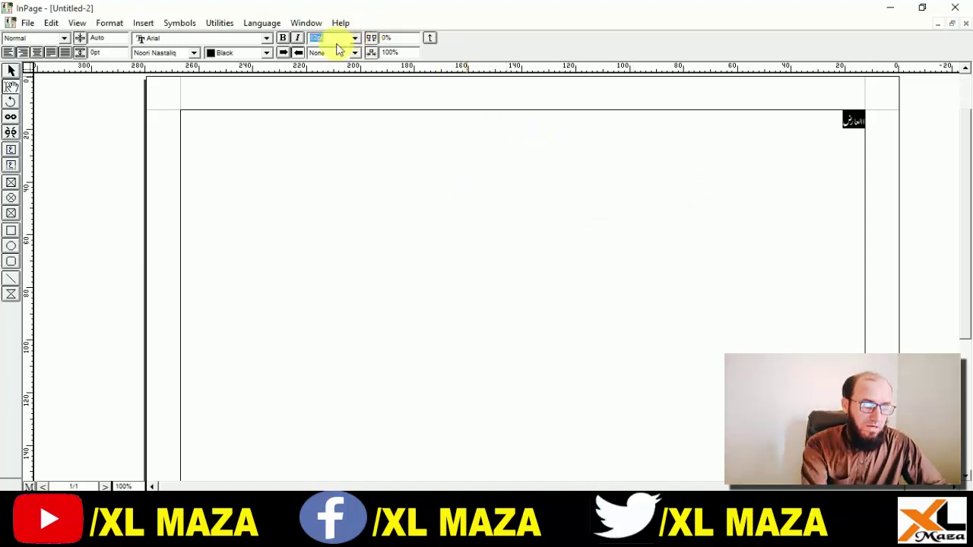
type("45")
key("Return")
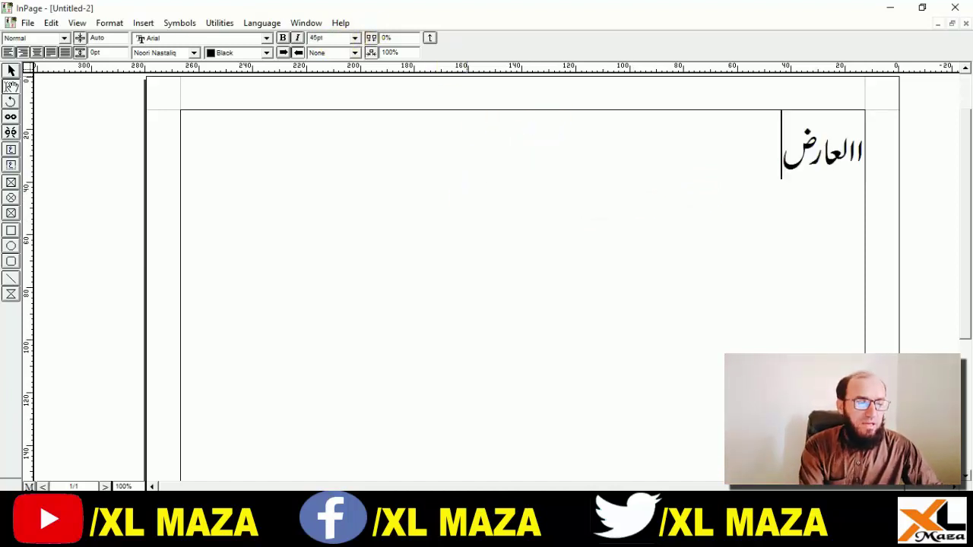
- Delete the extra alif at the start so the word reads العارض
key("Right")
key("Right")
key("Right")
key("Right")
key("Right")
key("Right")
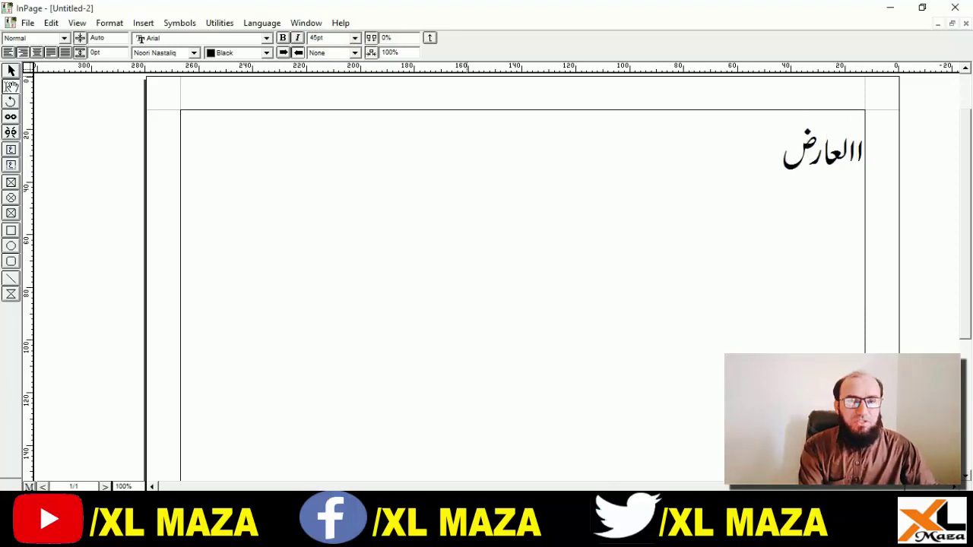
key("BackSpace")
- Select the word العارض and look through the available Urdu fonts
key("ctrl+a")
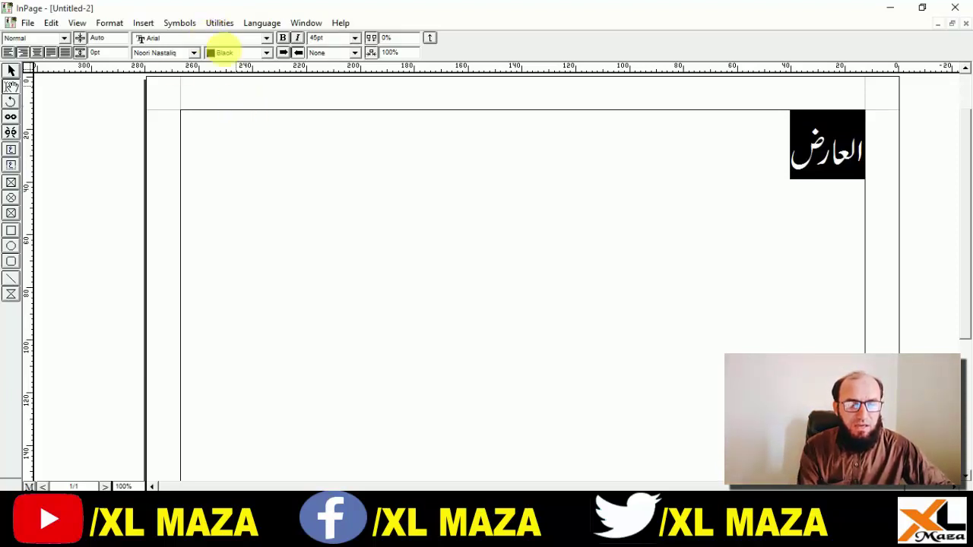
left_click(196, 53)
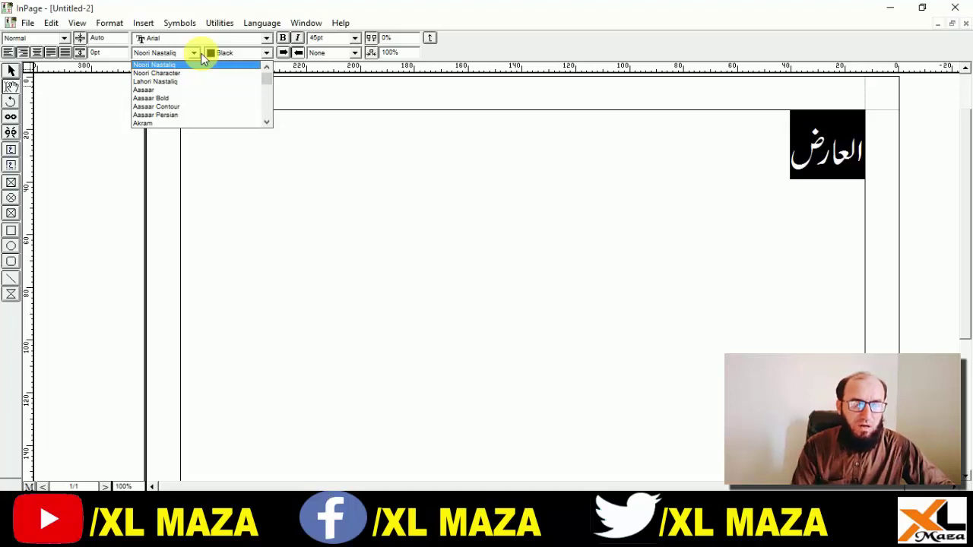
left_click(267, 122)
left_click(267, 122)
left_click(267, 122)
left_click(267, 122)
left_click(267, 123)
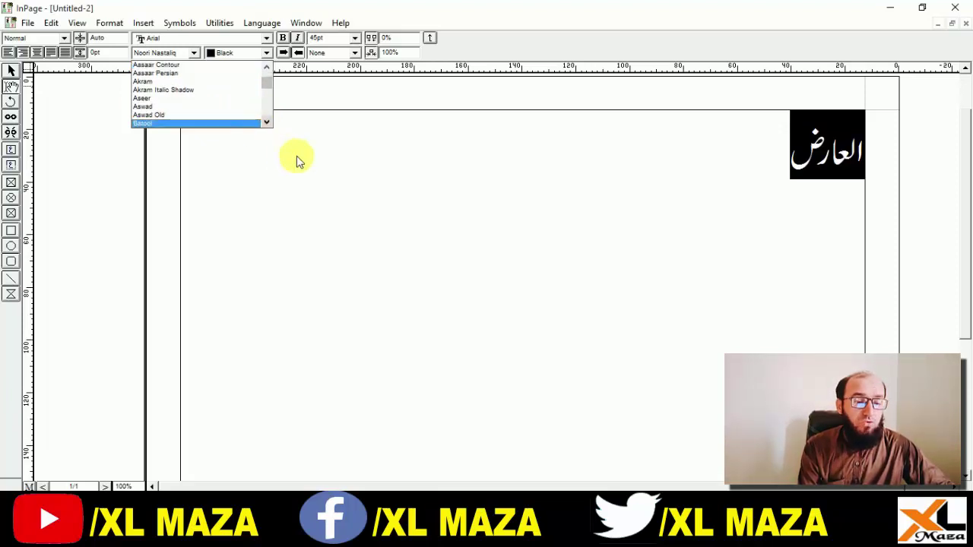
left_click(267, 122)
left_click(267, 122)
left_click(267, 123)
left_click(267, 123)
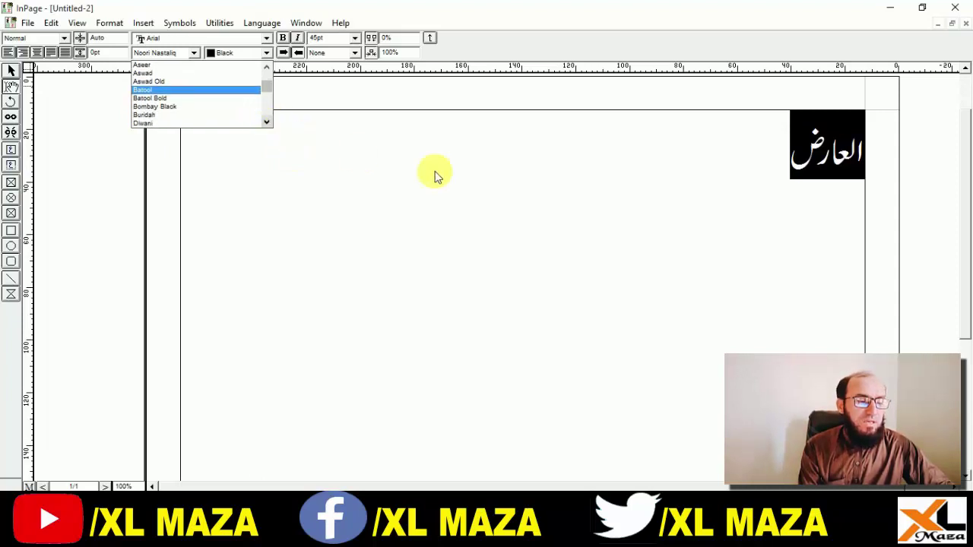
left_click(757, 155)
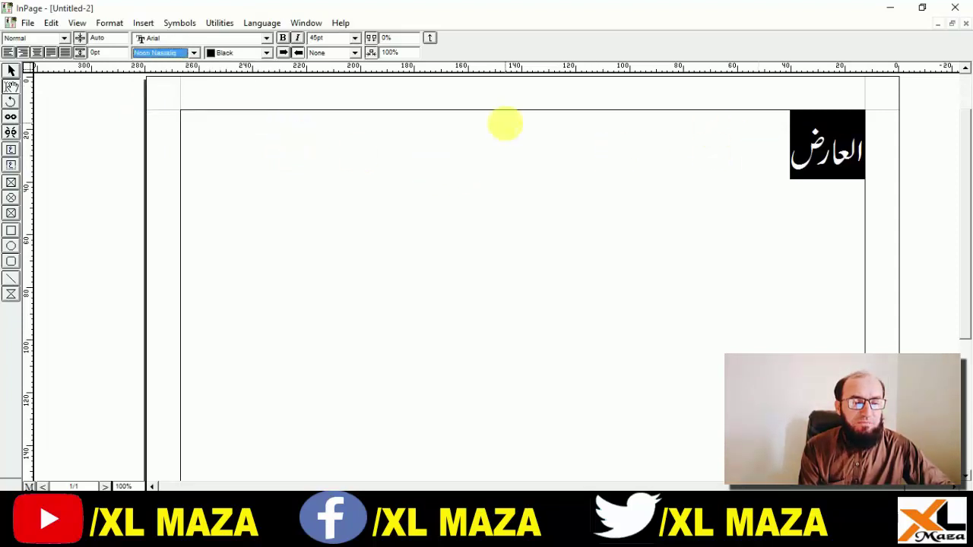
left_click(194, 53)
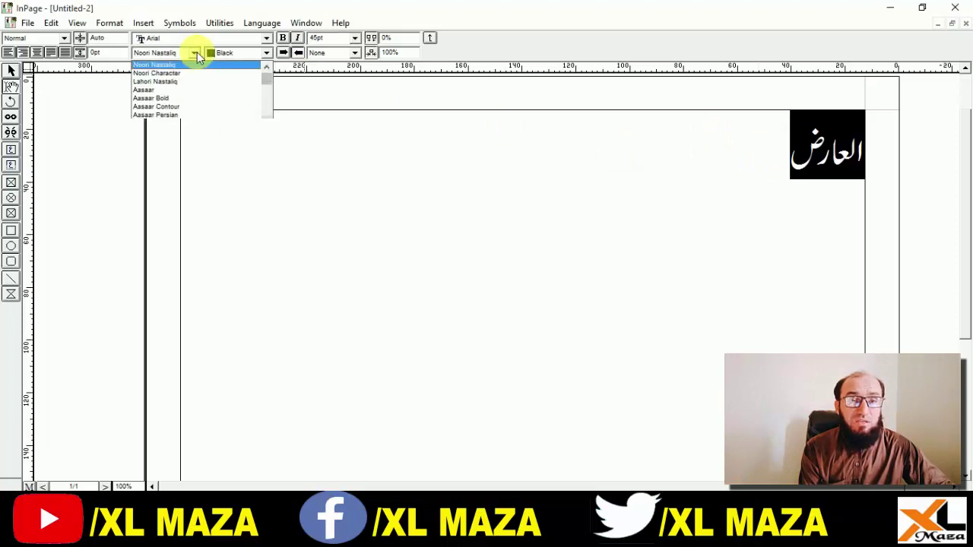
left_click(274, 85)
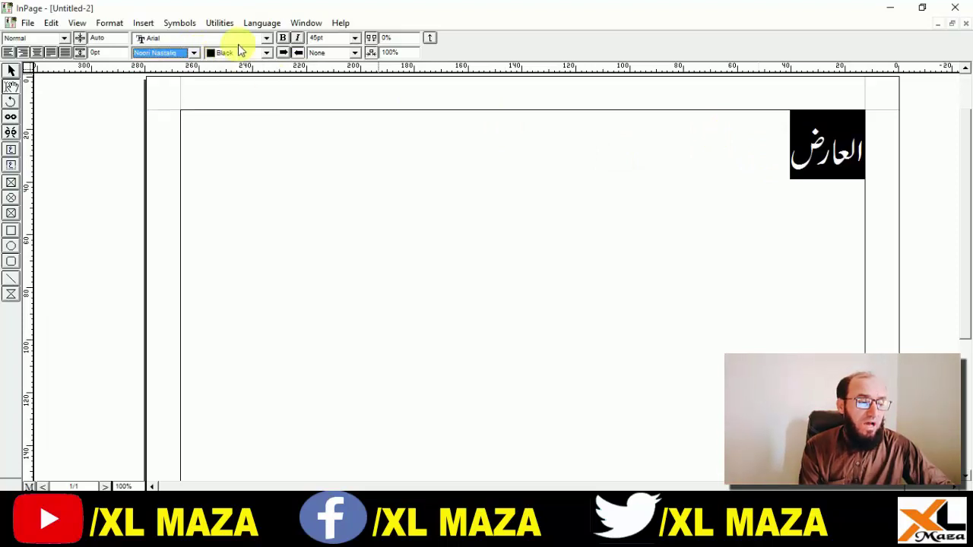
- Apply the Aasaar Bold font to the selected word and deselect it
left_click(195, 53)
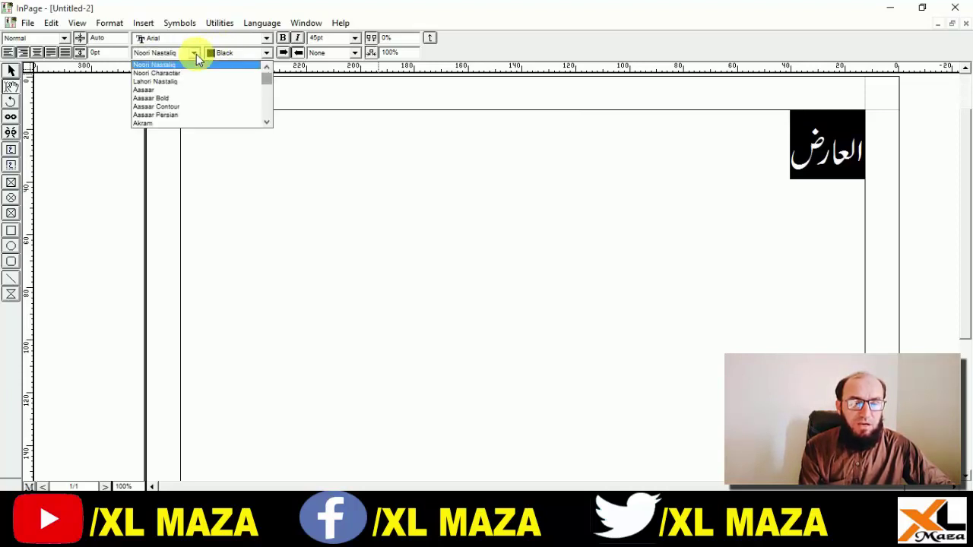
left_click(180, 98)
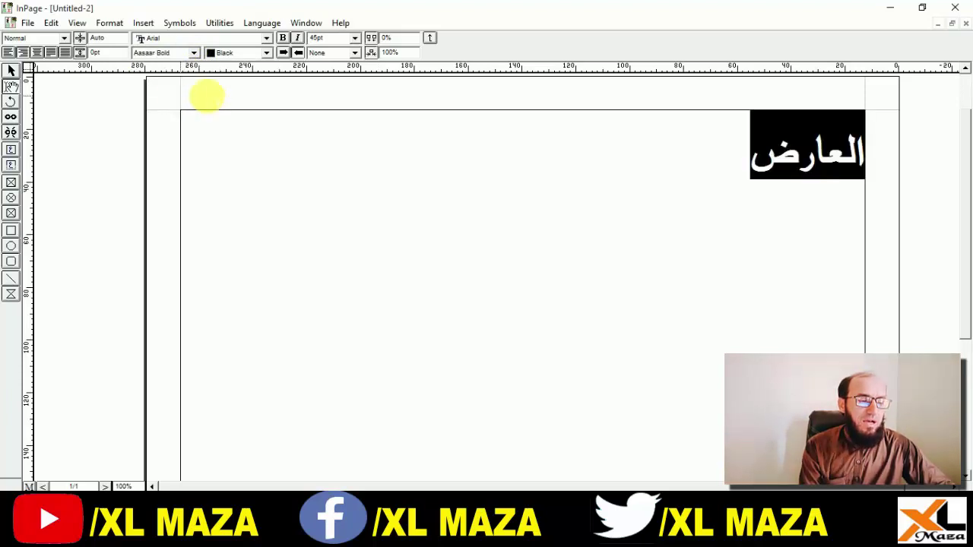
left_click(754, 160)
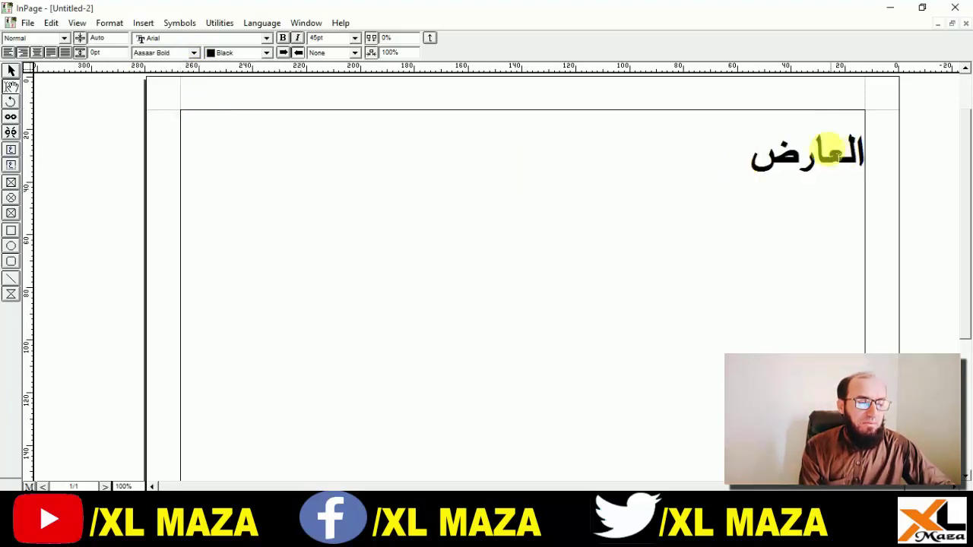
- Stretch العارض with a long run of kashidas between ع and the following alif, removing the two stray dots at the end
left_click(829, 156)
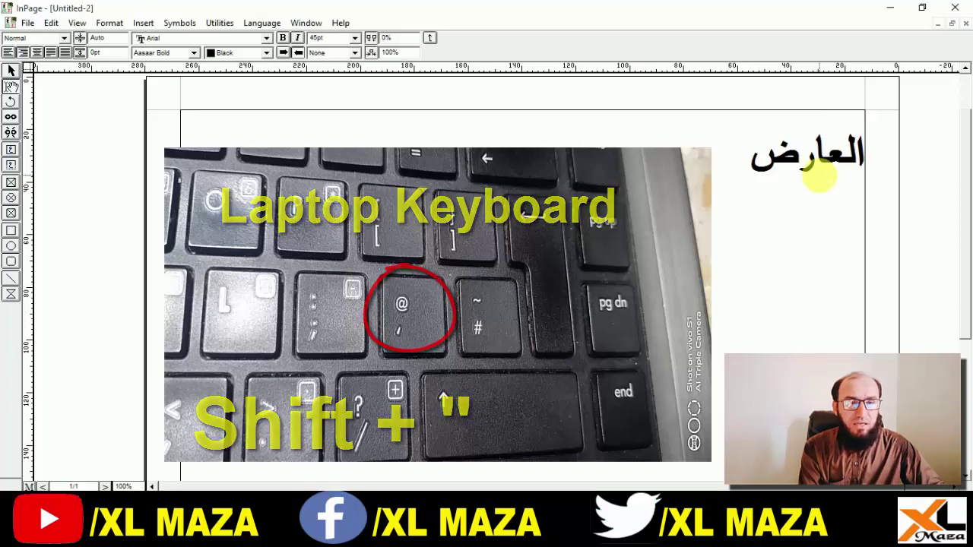
key("shift+apostrophe")
key("shift+apostrophe")
key("shift+apostrophe")
key("shift+apostrophe")
key("shift+apostrophe")
key("shift+apostrophe")
key("shift+apostrophe")
key("shift+apostrophe")
key("shift+apostrophe")
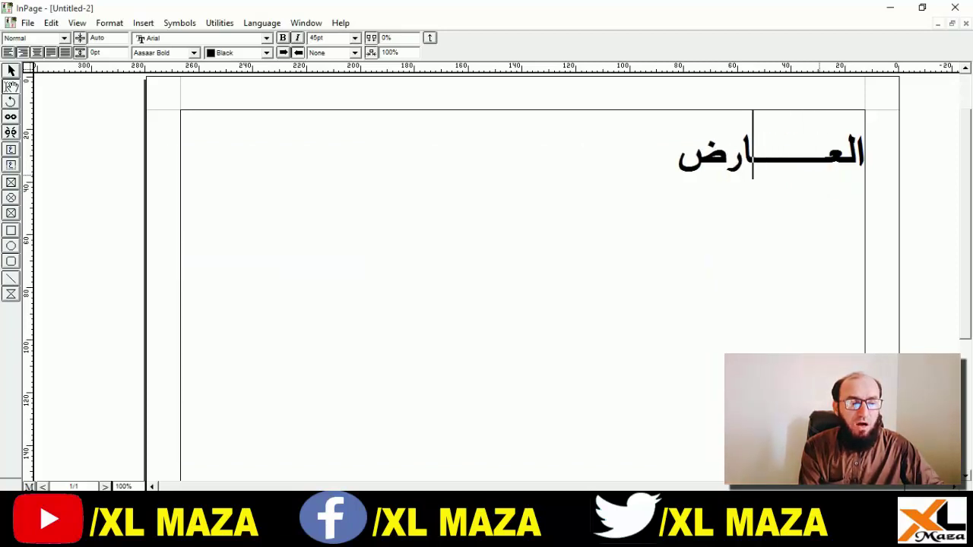
key("shift+apostrophe")
key("shift+apostrophe")
key("shift+apostrophe")
key("shift+apostrophe")
key("shift+apostrophe")
key("shift+apostrophe")
key("shift+apostrophe")
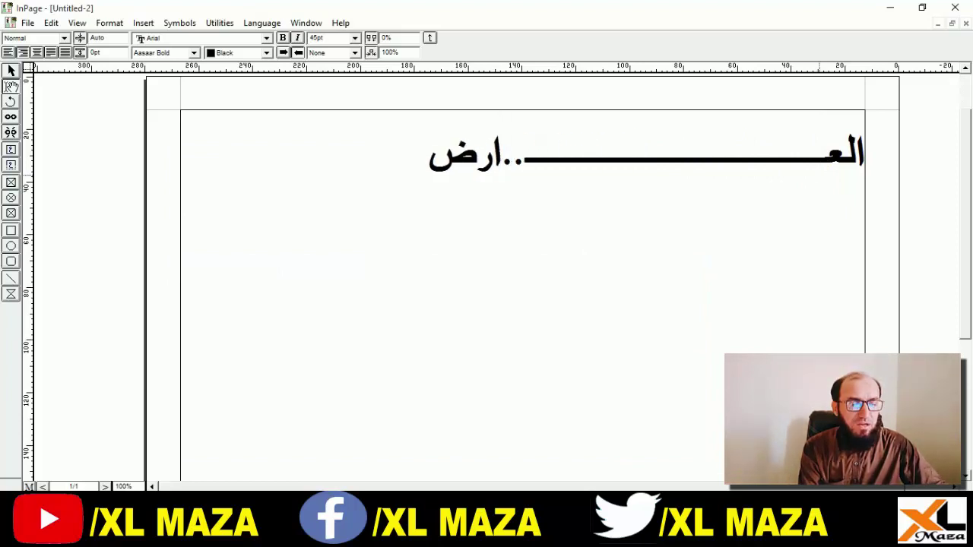
key("BackSpace")
key("BackSpace")
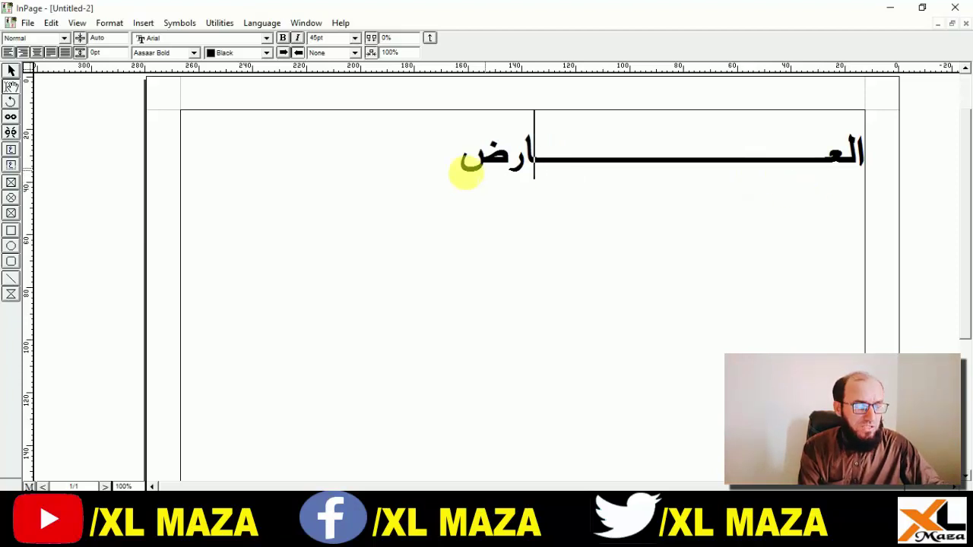
- Start a new line below the stretched word and enter the word عرض
left_click(457, 174)
key("Return")
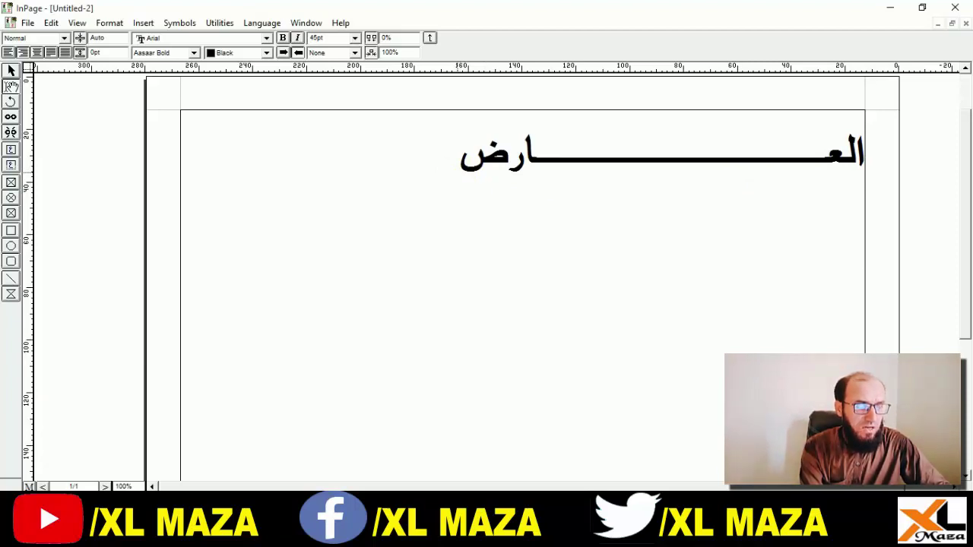
type("عرجی")
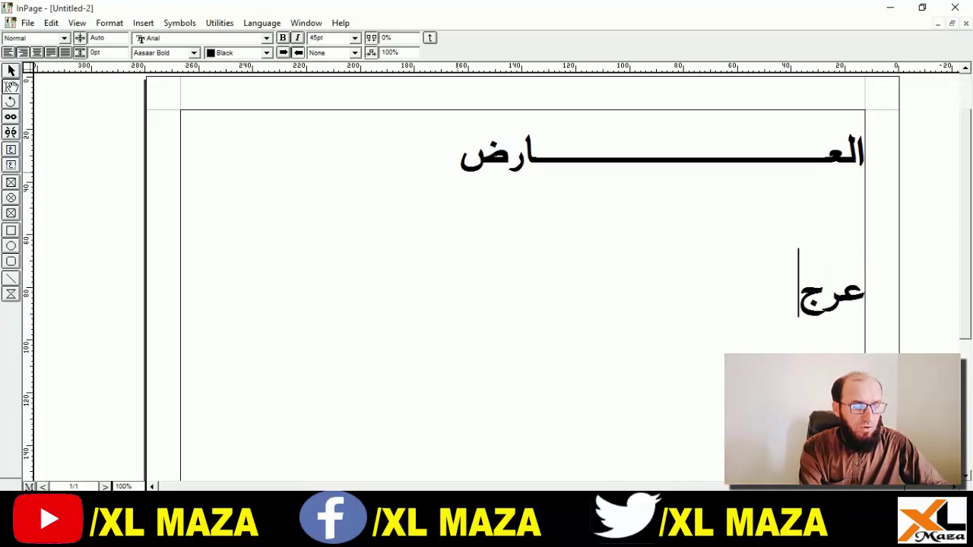
key("BackSpace")
key("BackSpace")
type("ضے")
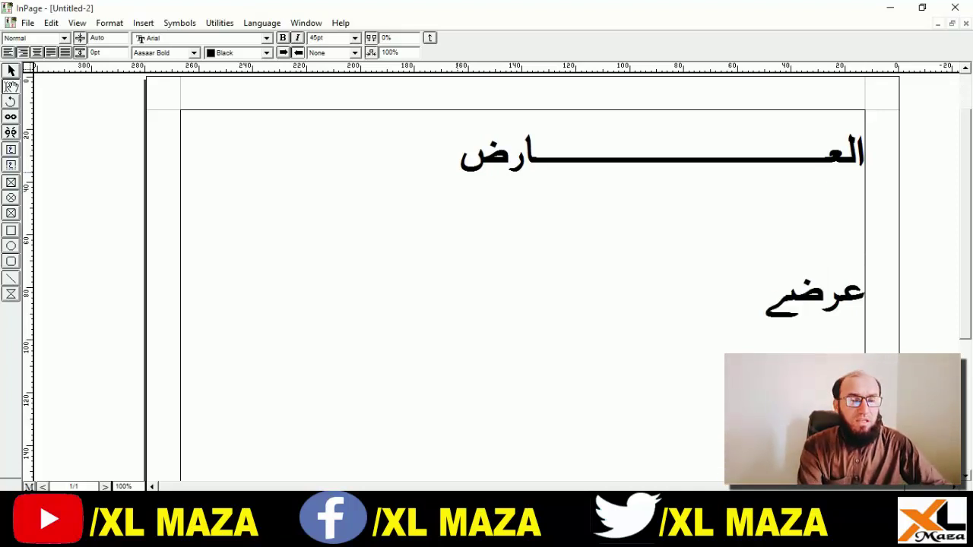
key("BackSpace")
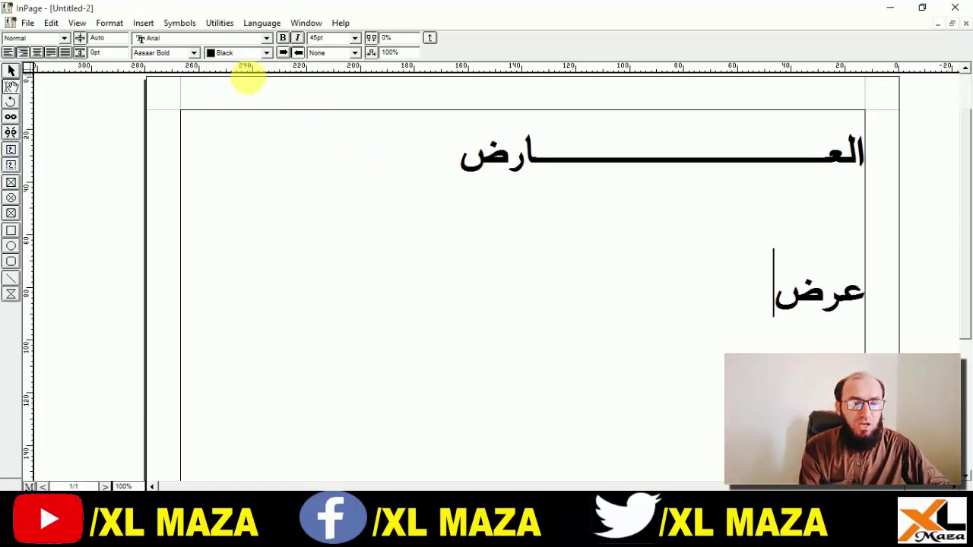
- Try the Aseer font at the end of the second line and switch to Aswad
left_click(193, 52)
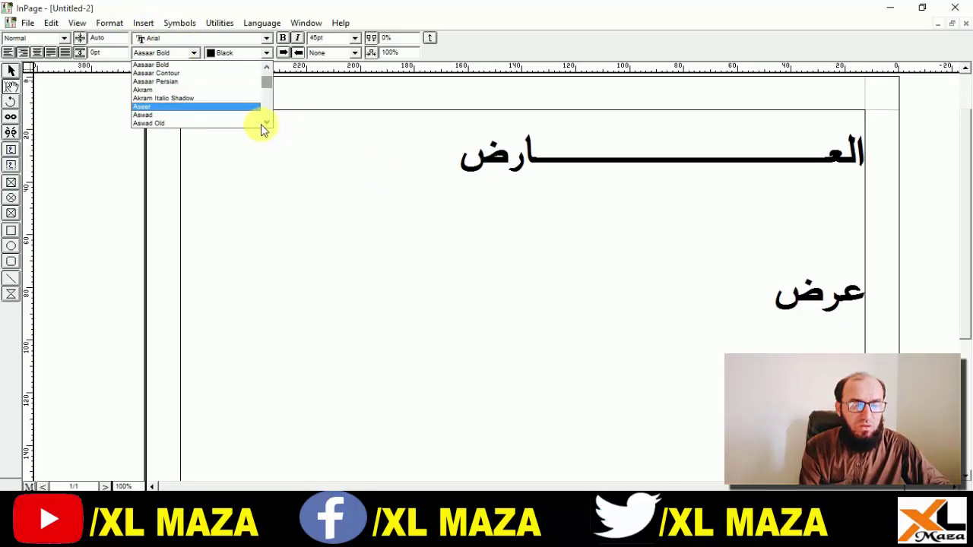
left_click(222, 107)
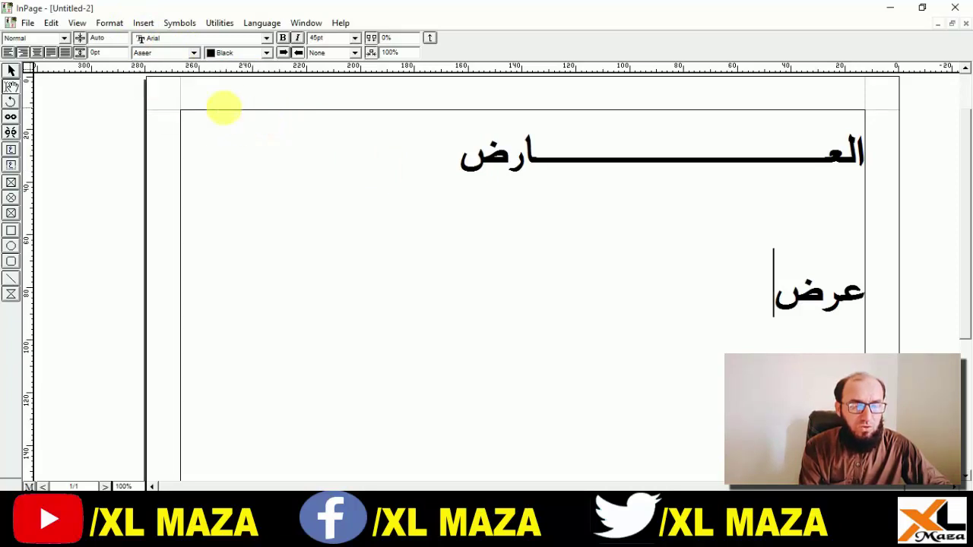
left_click(195, 53)
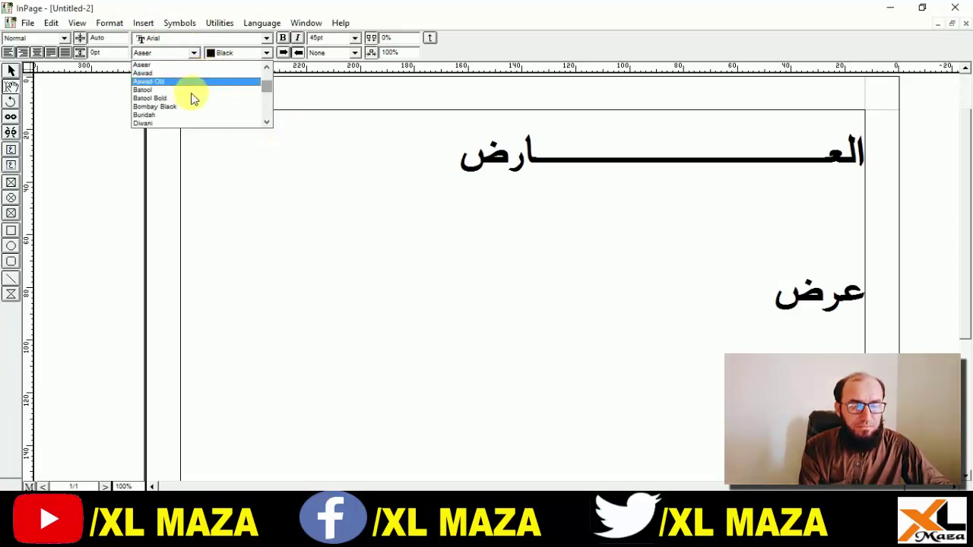
left_click(204, 75)
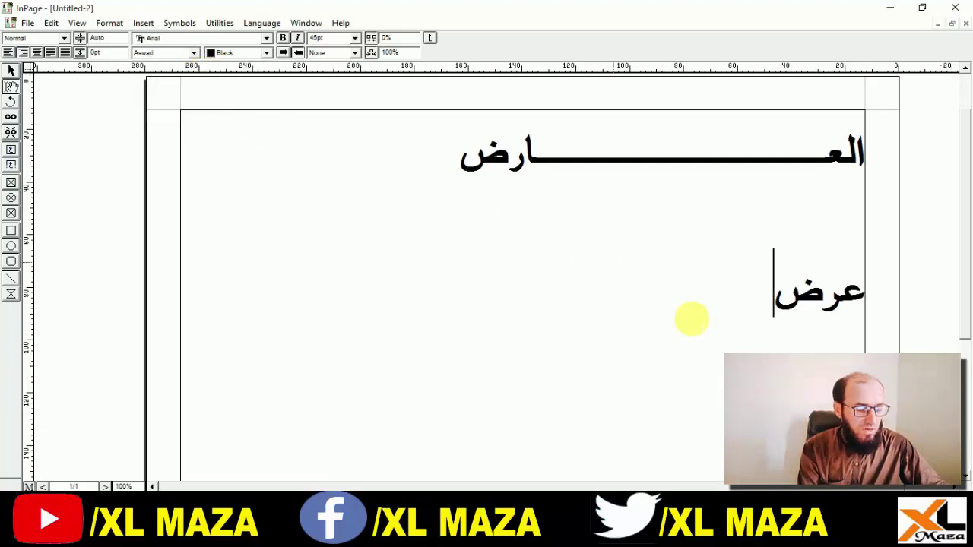
- Try to stretch عرض with kashidas after its last letter, and erase the line back to ع
type("ـــــــ")
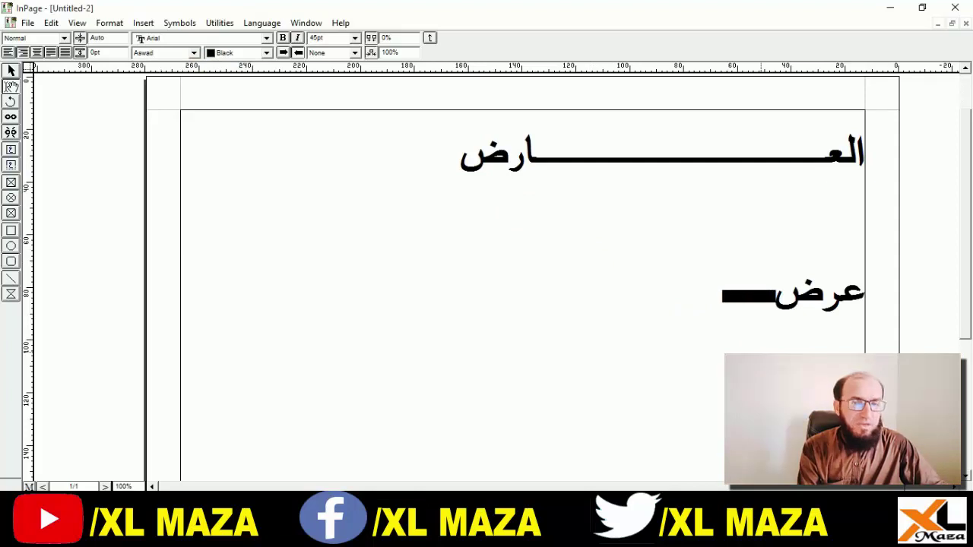
key("BackSpace")
key("BackSpace")
key("BackSpace")
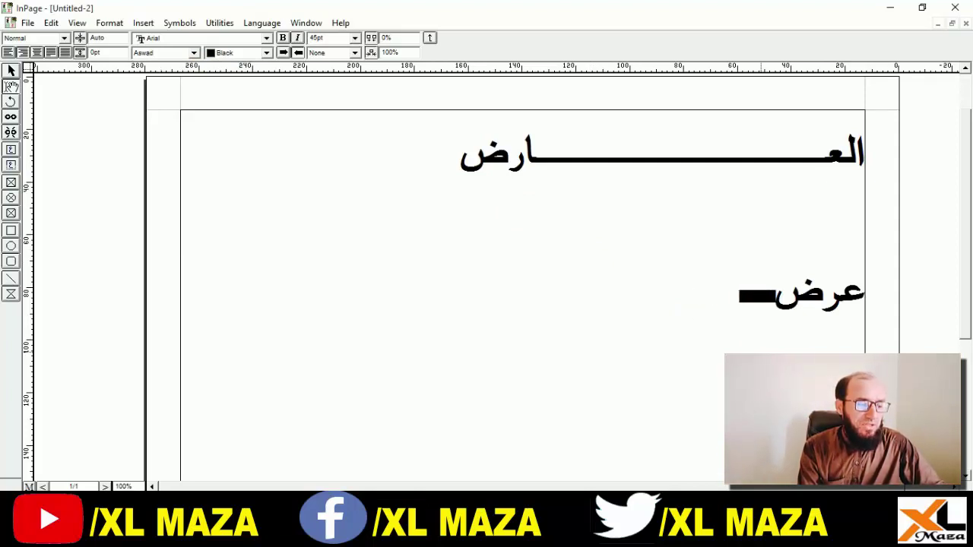
key("BackSpace")
key("BackSpace")
key("BackSpace")
key("BackSpace")
key("BackSpace")
key("BackSpace")
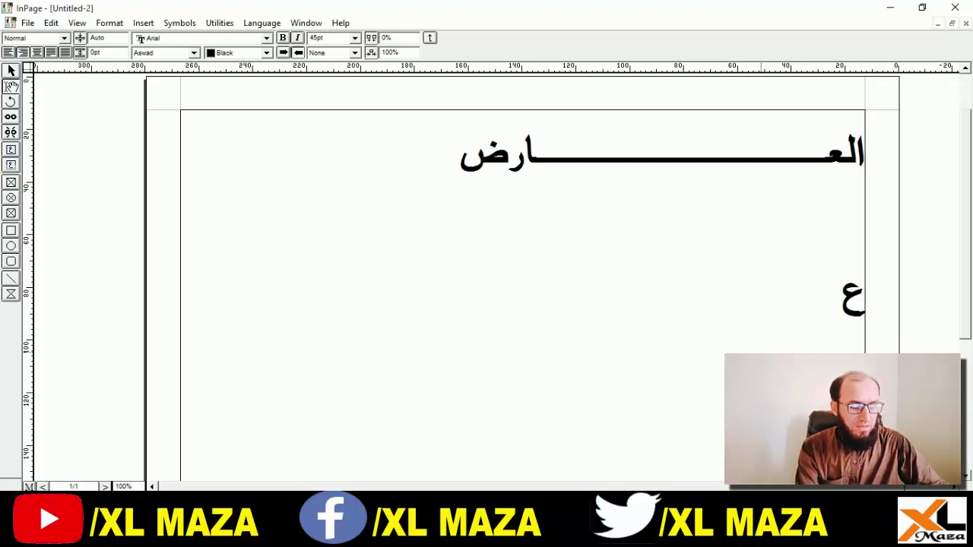
- Clear the leftover letter from the second line and enter the word عرض there again
type("ض")
key("Return")
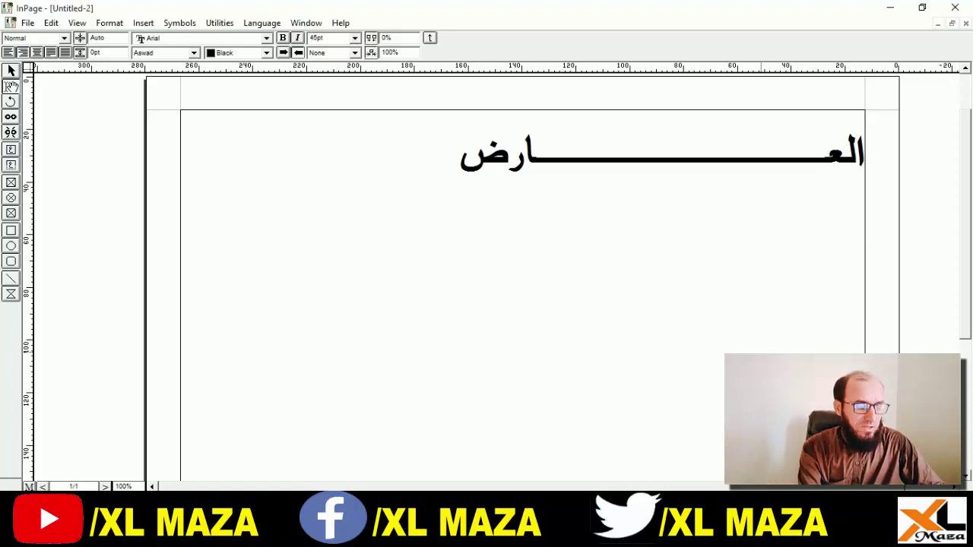
type("ع")
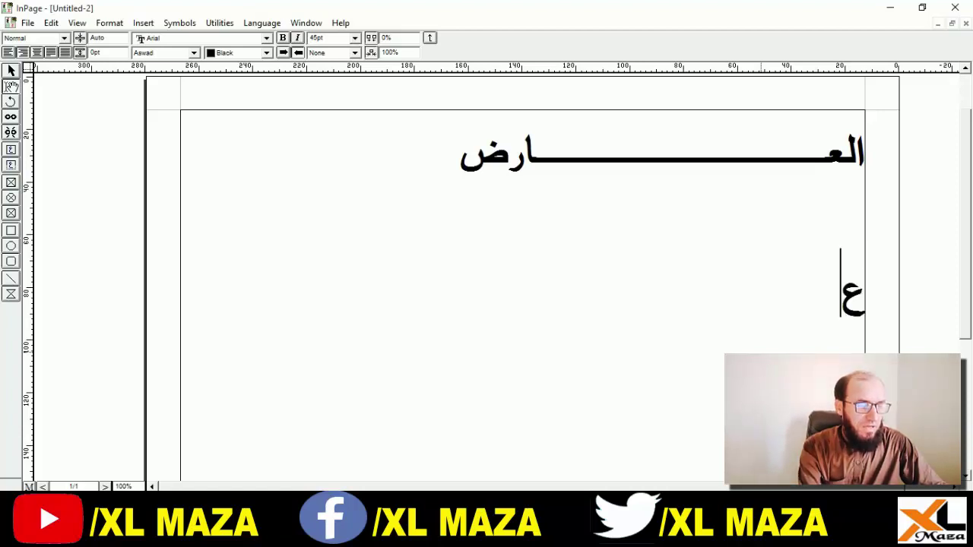
type("رض")
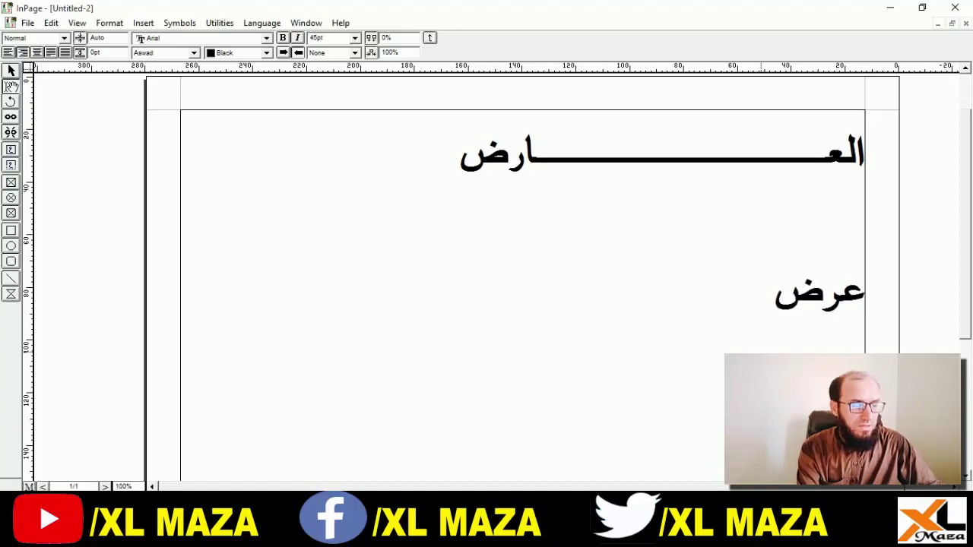
- Select the word عرض together with the empty line above it and set the font to Aswad
left_click(822, 285)
left_click(774, 285)
key("shift+Right")
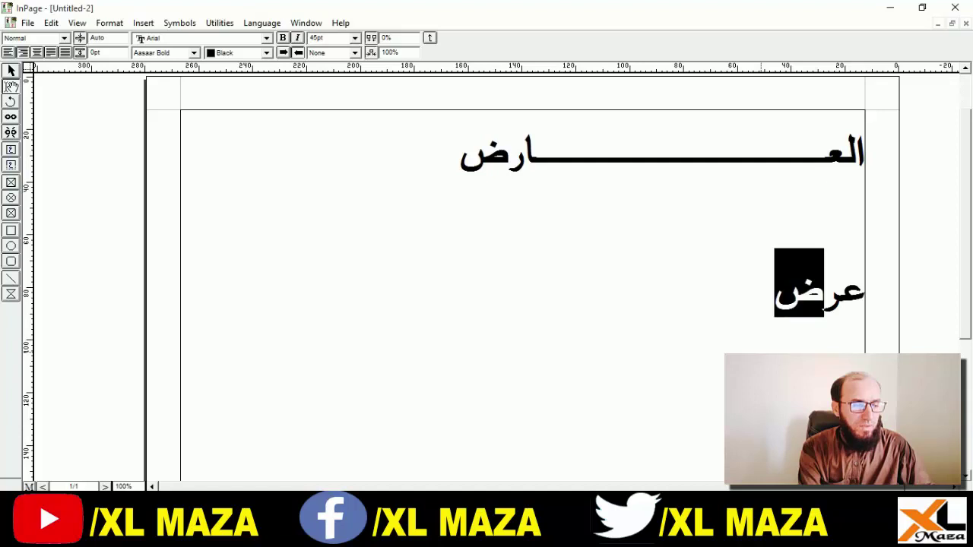
key("shift+Right")
key("shift+Right")
key("shift+Right")
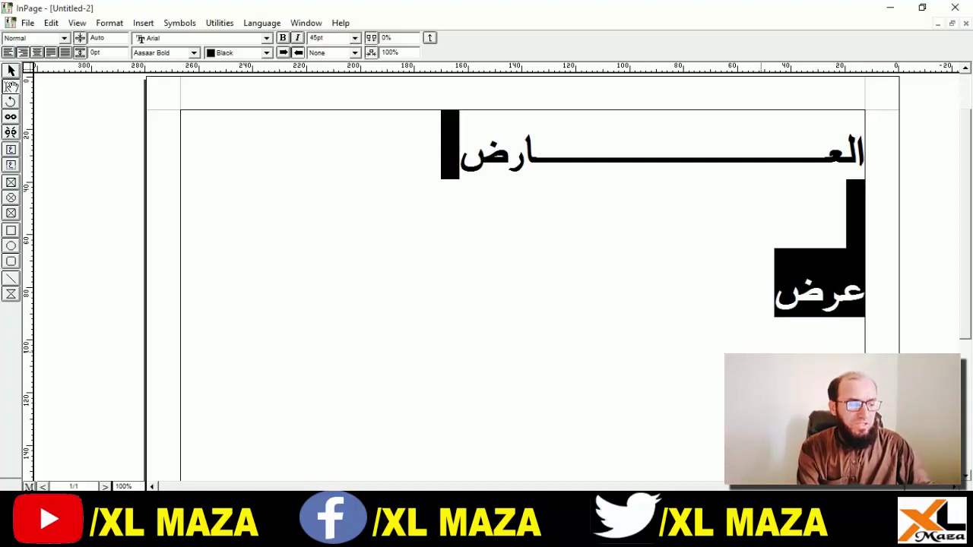
key("shift+Left")
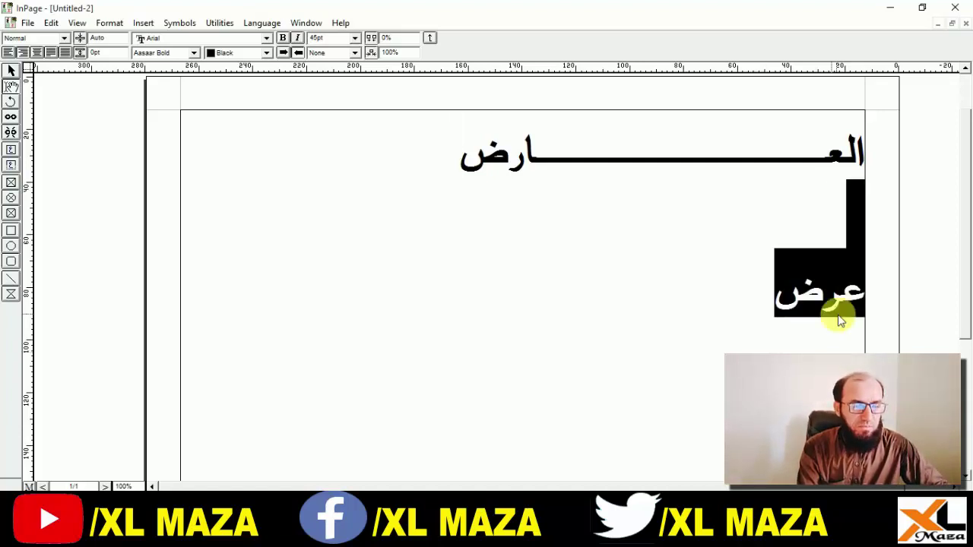
left_click(196, 53)
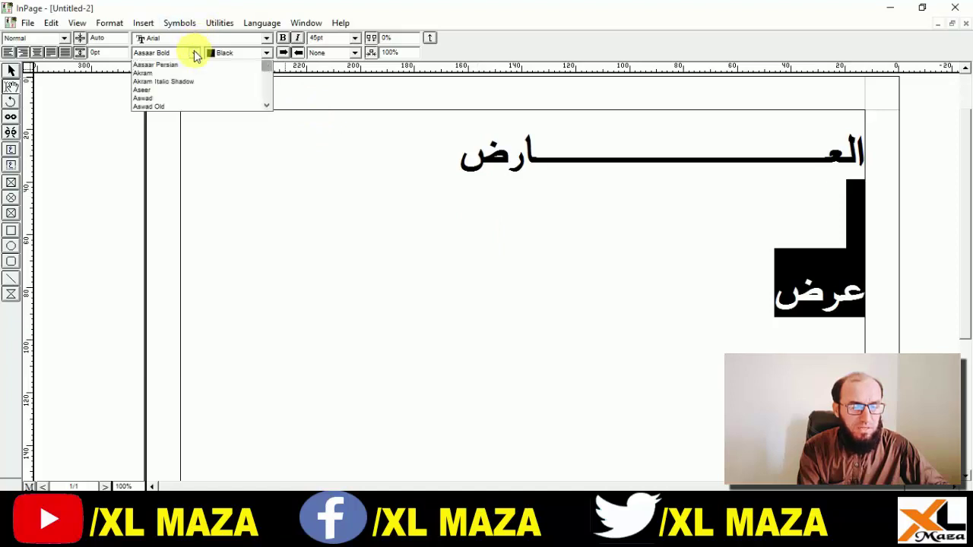
left_click(218, 121)
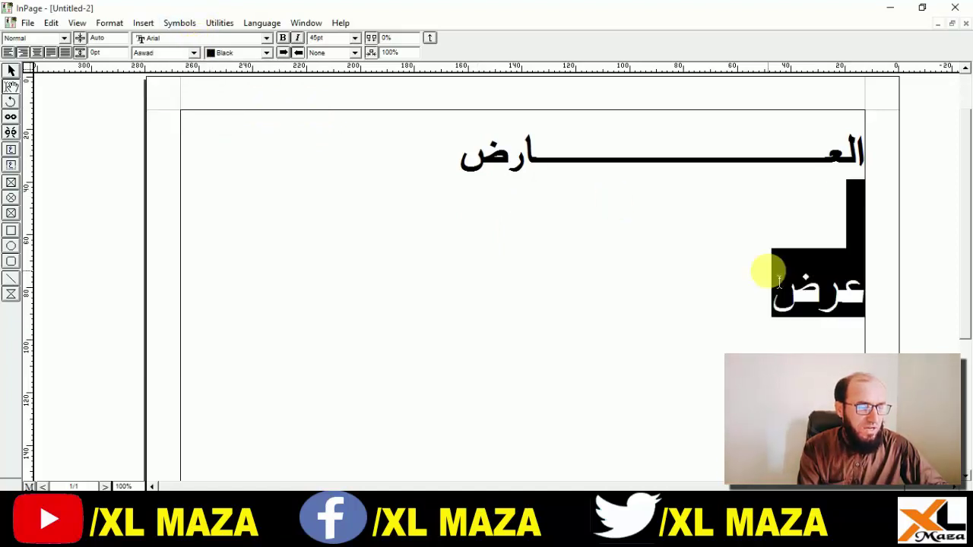
- Add ے to the end of عرض and stretch the word with a long run of kashidas between ض and ے
left_click(800, 296)
key("Left")
key("Right")
key("Left")
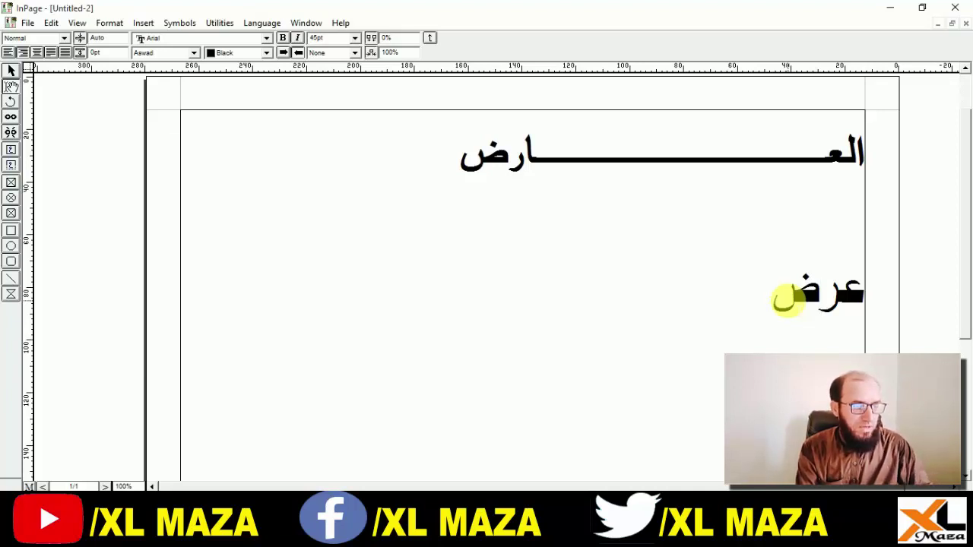
type("ے")
left_click(821, 283)
left_click(781, 282)
type("ــــــــــ")
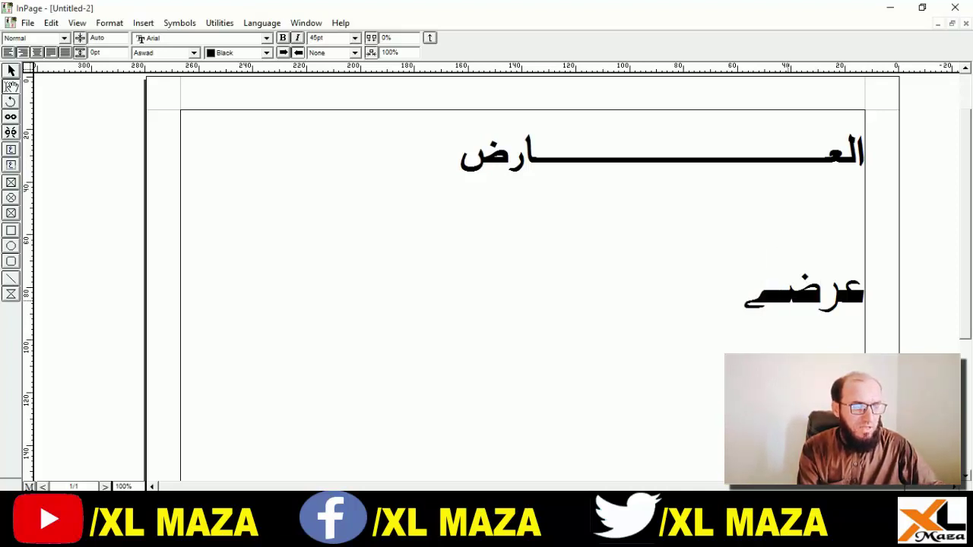
type("ـــــــــــــ")
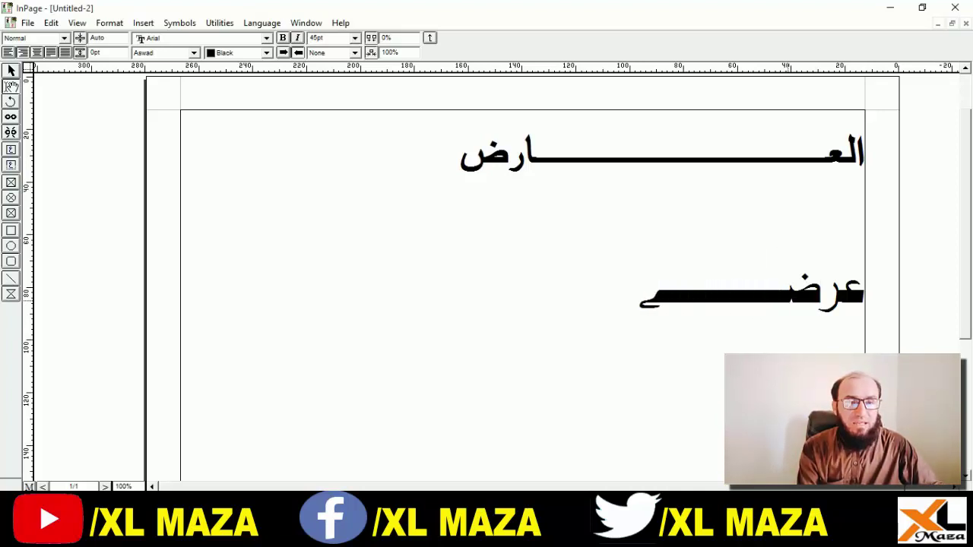
type("ـــــــــــــــــ")
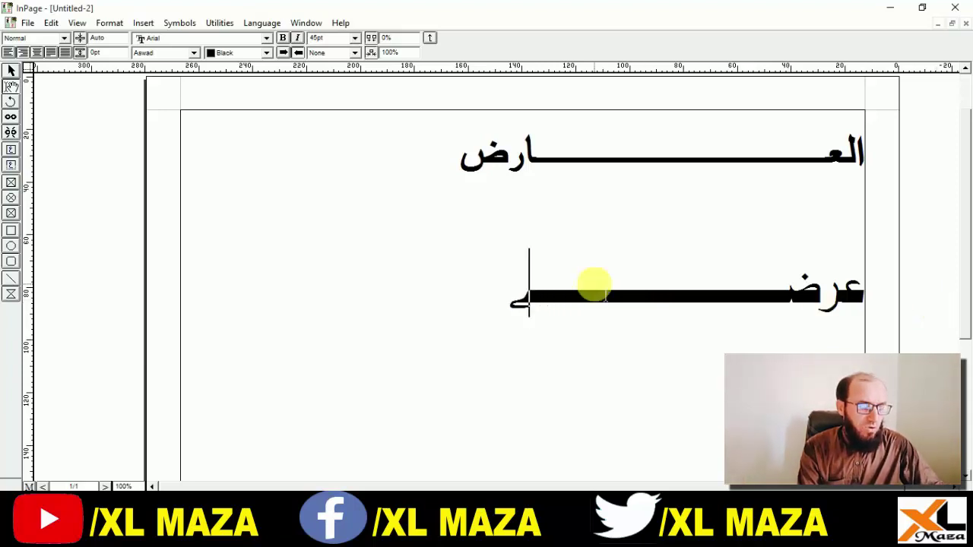
- Start a new line below the stretched عرضے and set its font to Qamar
left_click(495, 313)
key("Return")
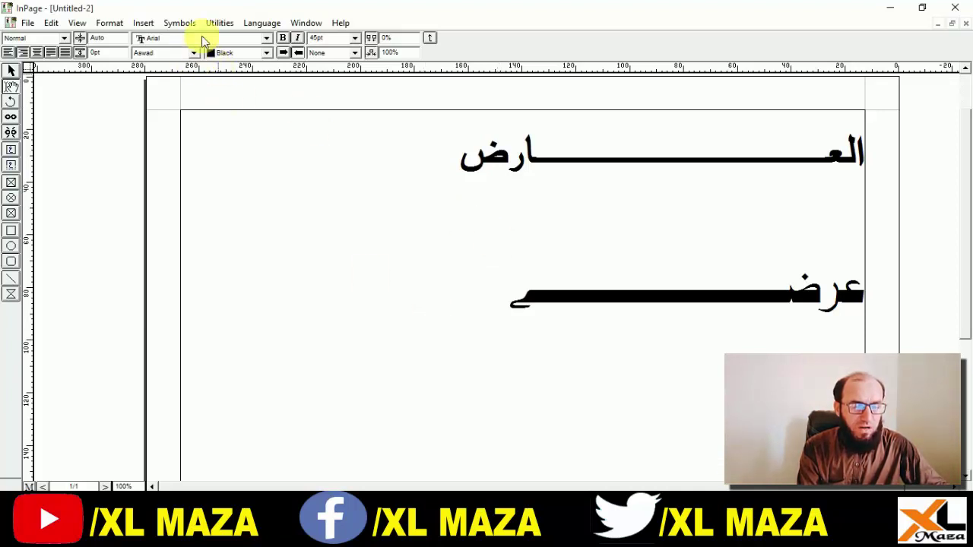
left_click(193, 55)
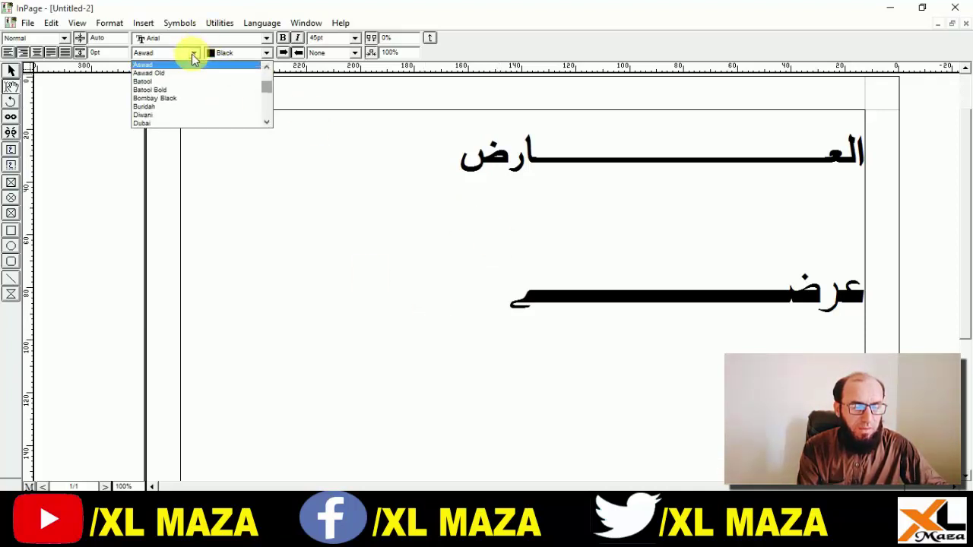
left_click(266, 123)
left_click(266, 123)
left_click(266, 123)
left_click(266, 123)
left_click(267, 123)
left_click(267, 122)
left_click(267, 122)
left_click(267, 122)
left_click(266, 122)
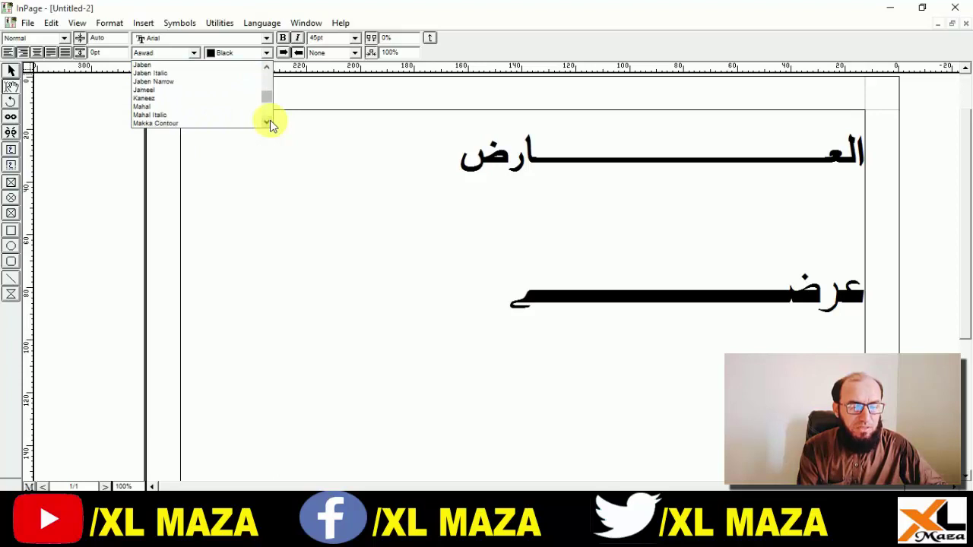
left_click(267, 122)
left_click(267, 122)
left_click(267, 122)
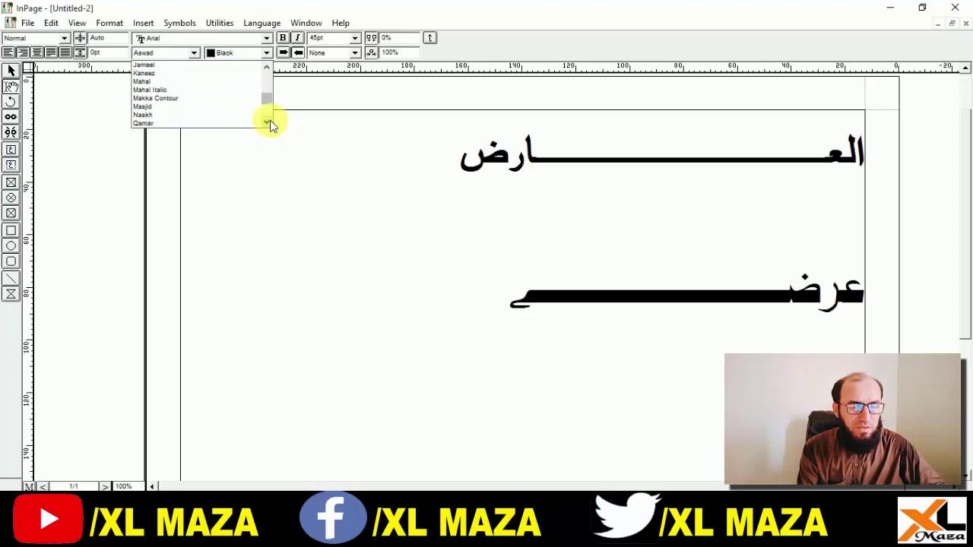
left_click(189, 124)
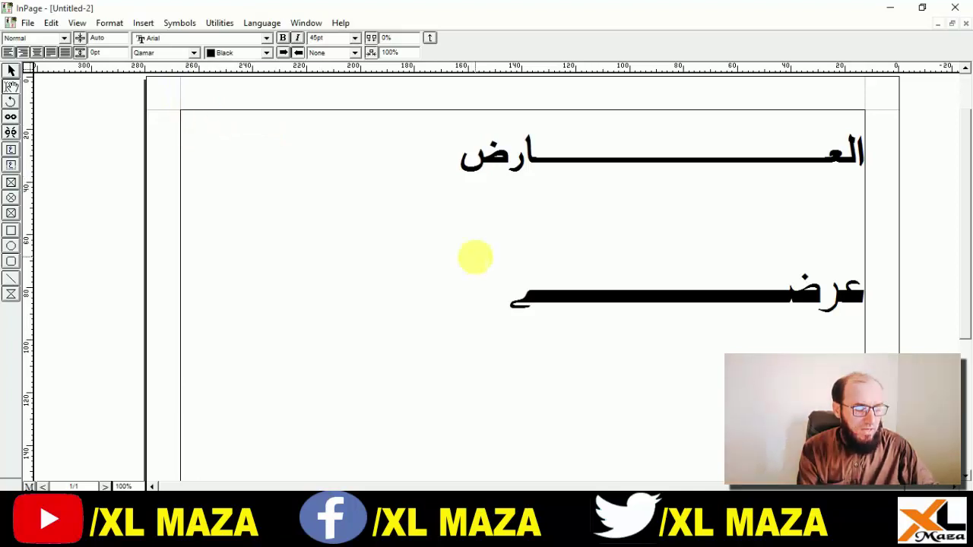
- Enter a run of kashidas on the new line and end it with the letters ان
type("ــــــ")
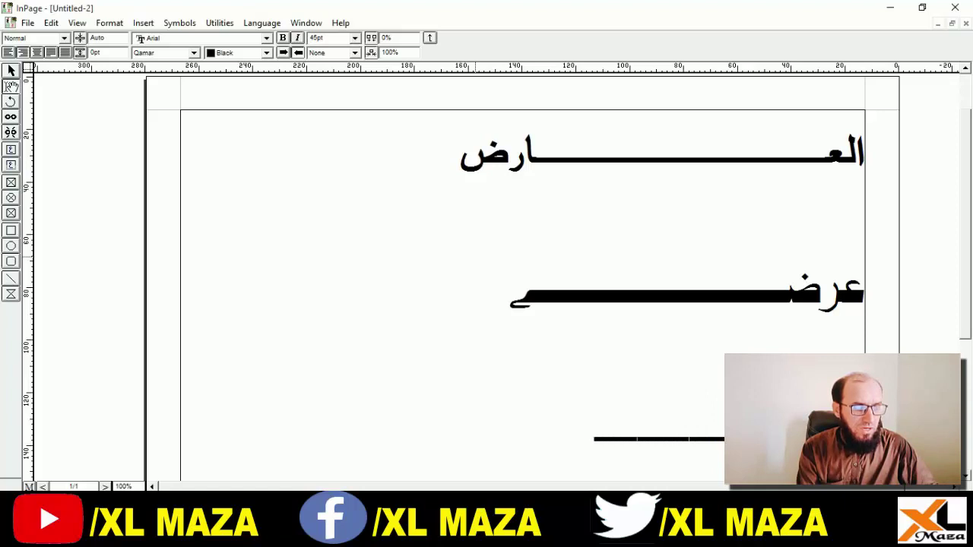
type("ــا")
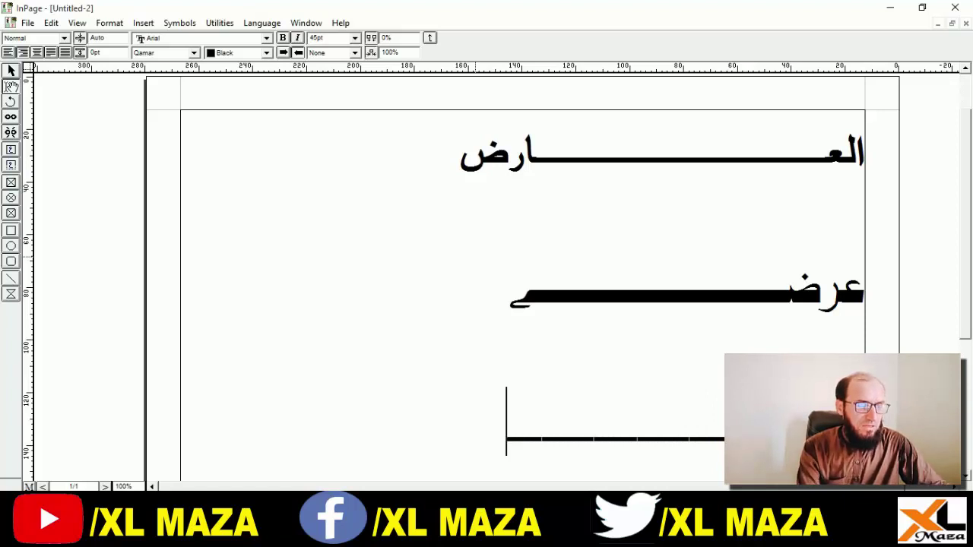
type("ن")
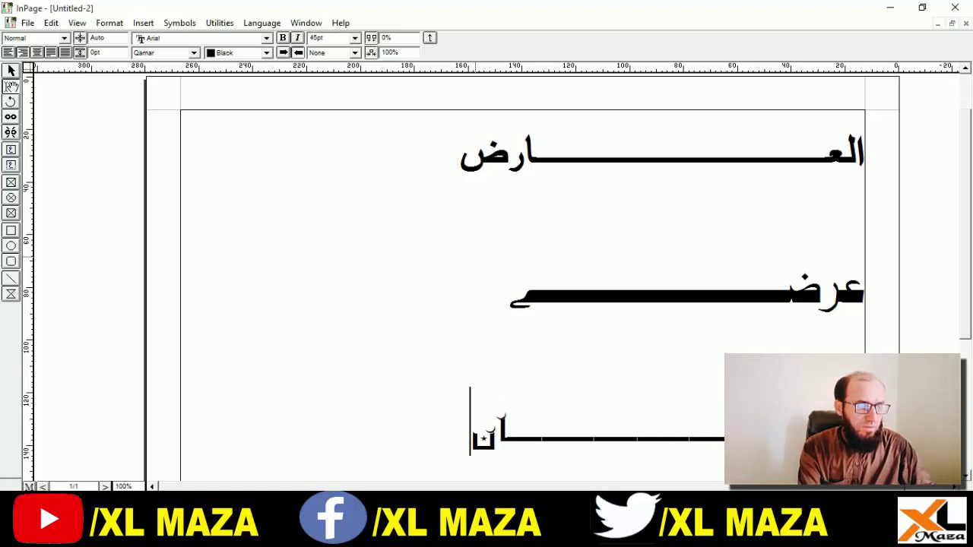
- Select all the text lines in the document and delete them
key("shift+Home")
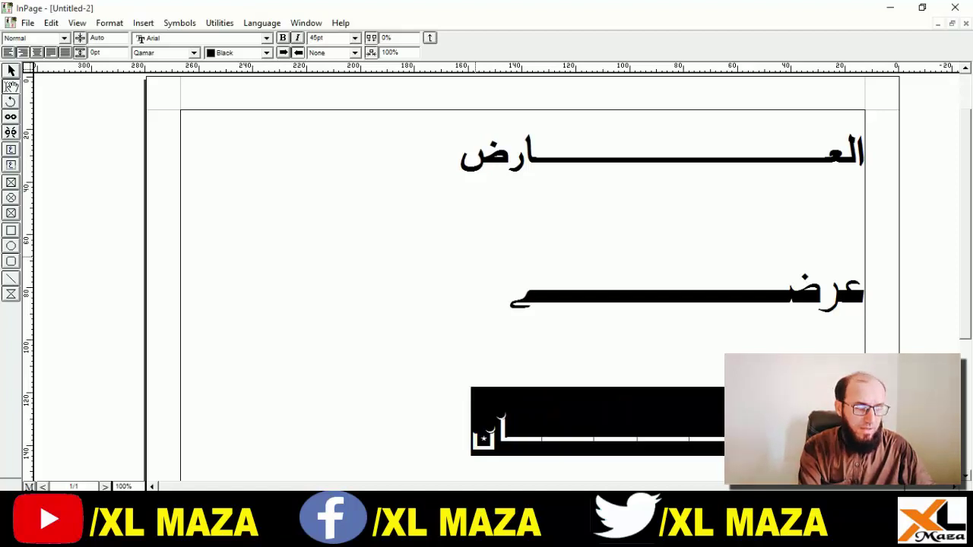
key("Left")
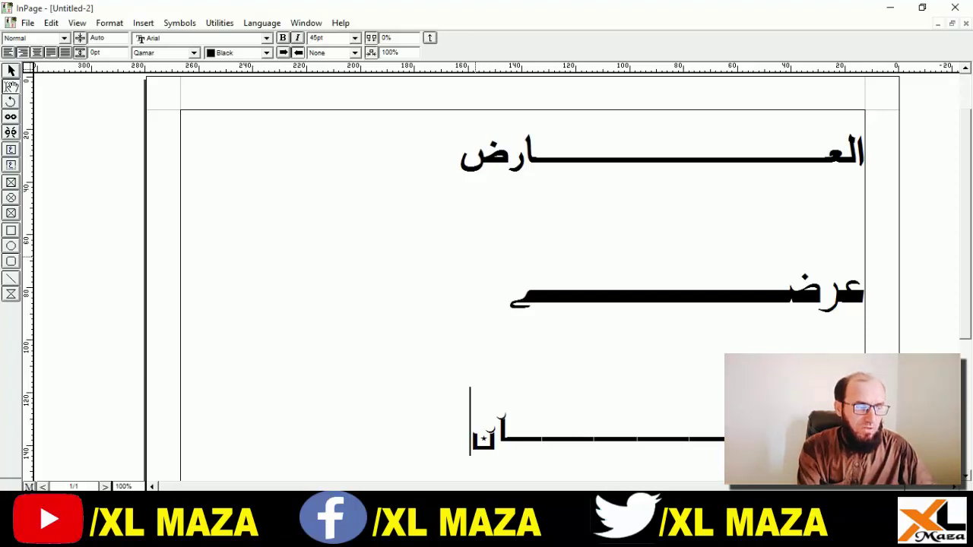
key("shift+Home")
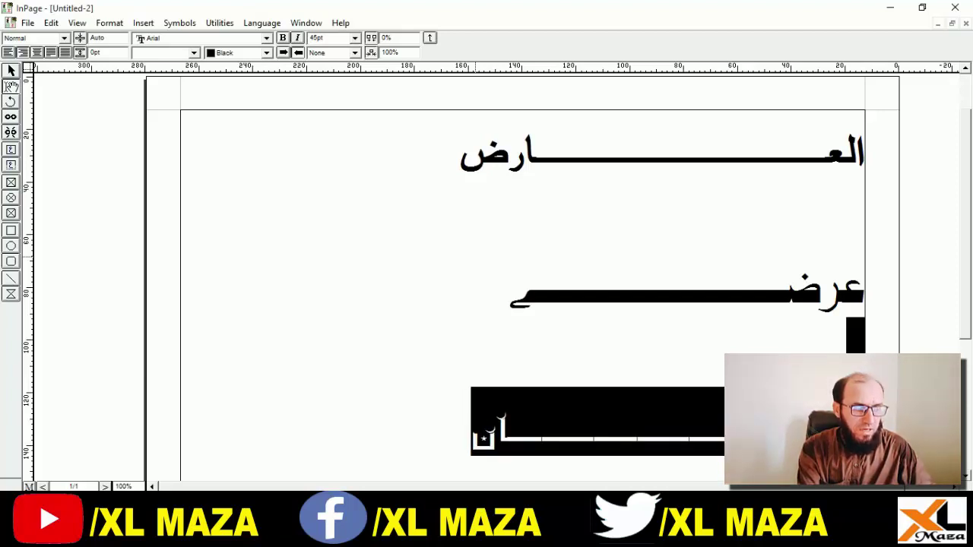
key("shift+Up")
key("shift+Up")
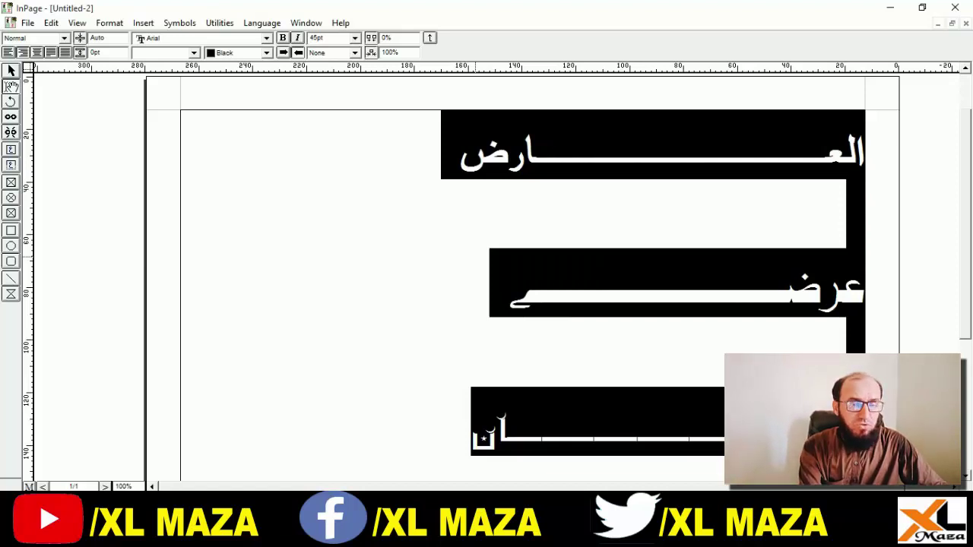
key("BackSpace")
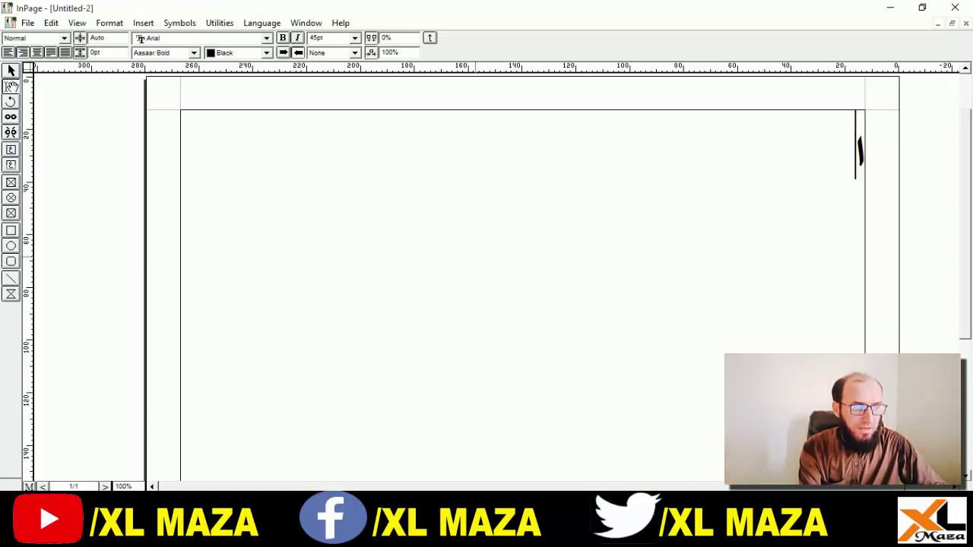
- Enter the word العارض on the first line in Aasaar Bold, correcting the mistyped letters
type("اع")
key("BackSpace")
type("لعا")
key("BackSpace")
type("عار")
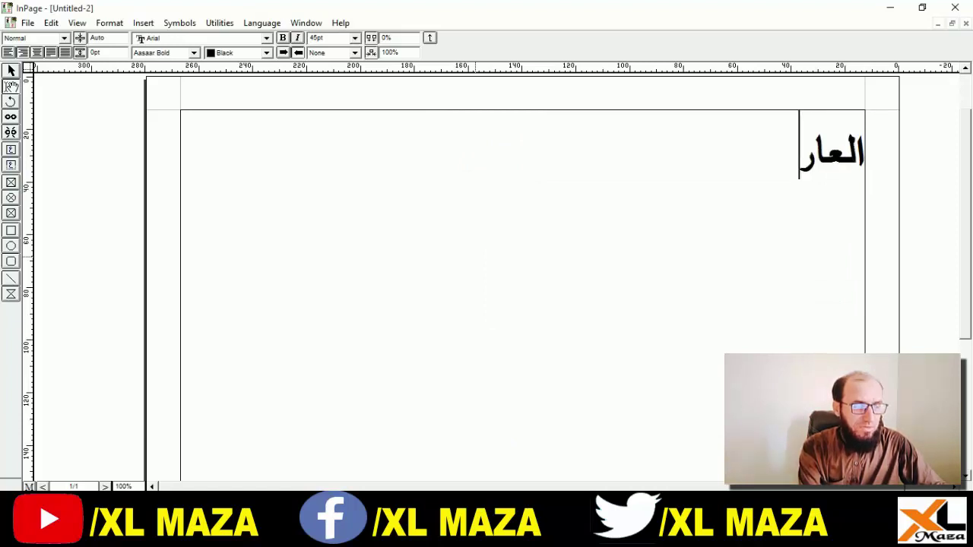
type("ض")
- Stretch العارض with a long run of kashidas between ع and the following alif
left_click(800, 152)
left_click(825, 152)
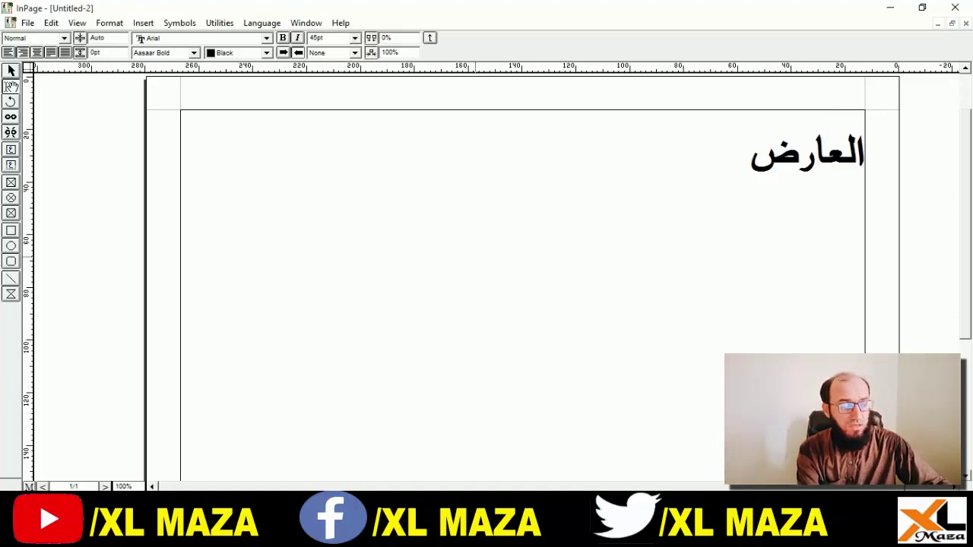
type("ـــــــــــ")
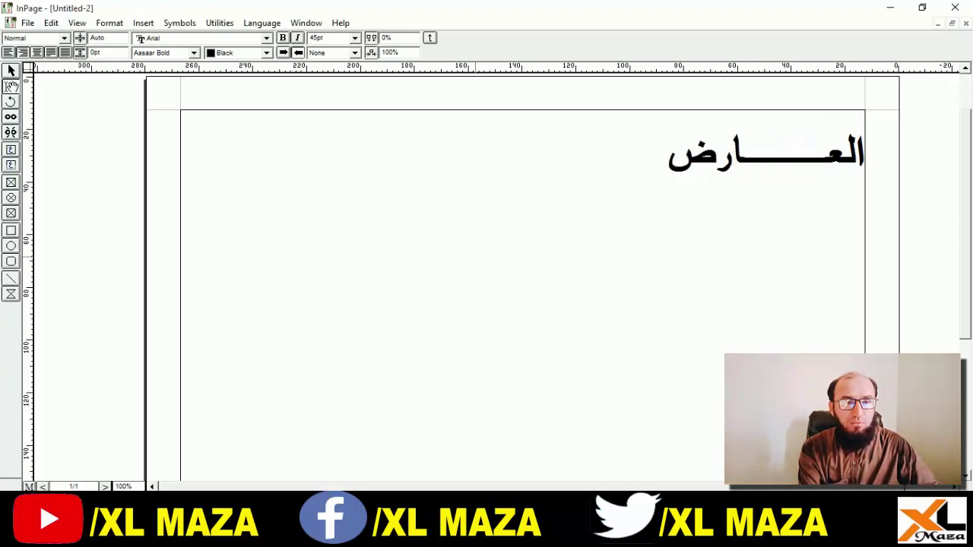
type("ـــــــــــــ")
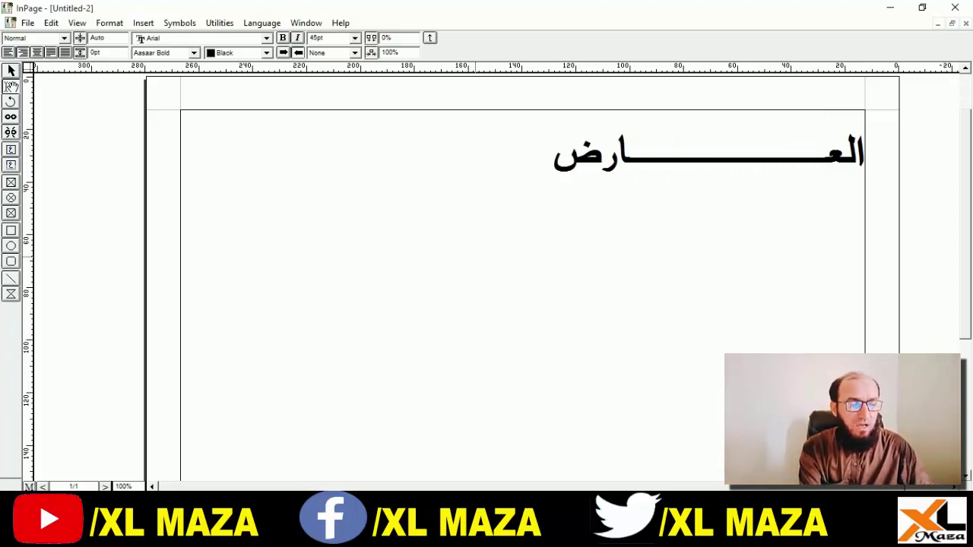
key("Left")
key("Left")
key("Left")
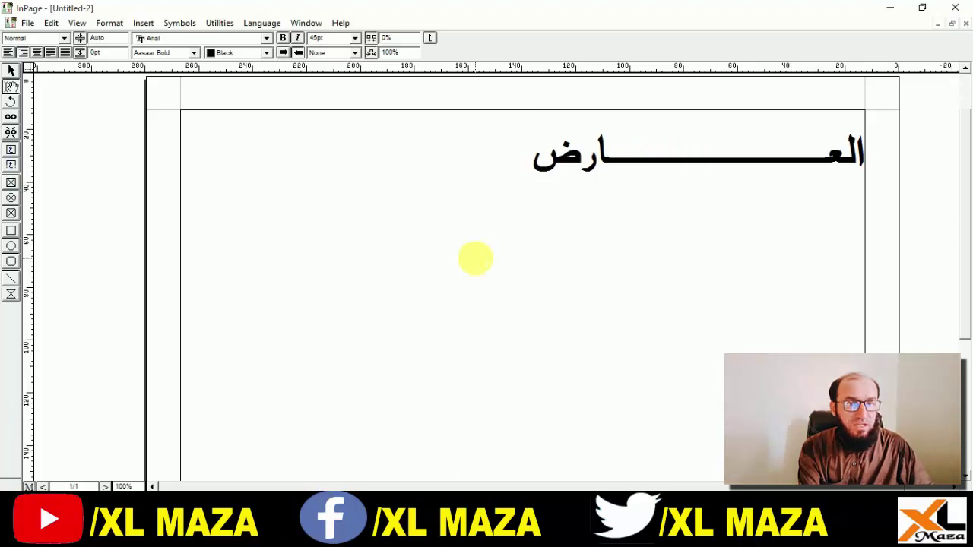
- Start a second line below the stretched word and enter the word عرضے
key("Return")
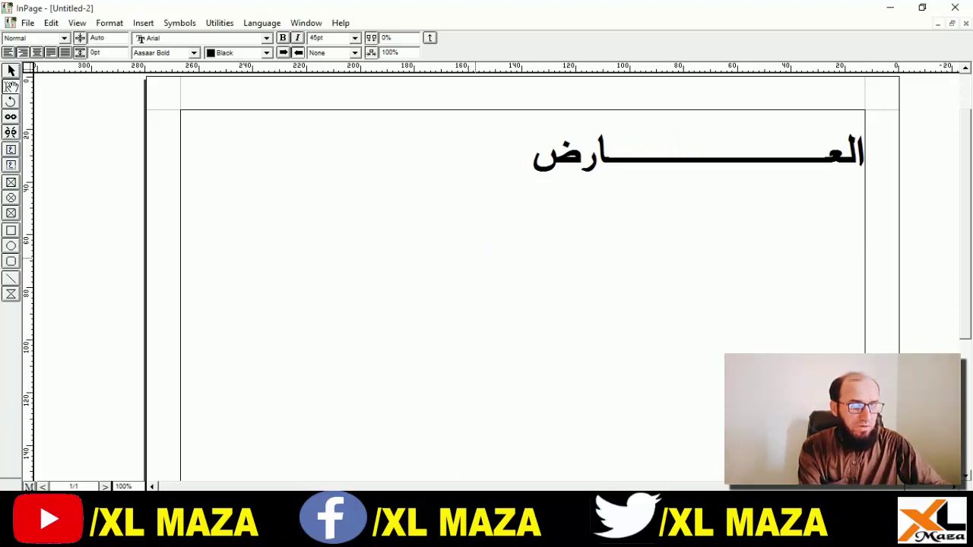
type("ع")
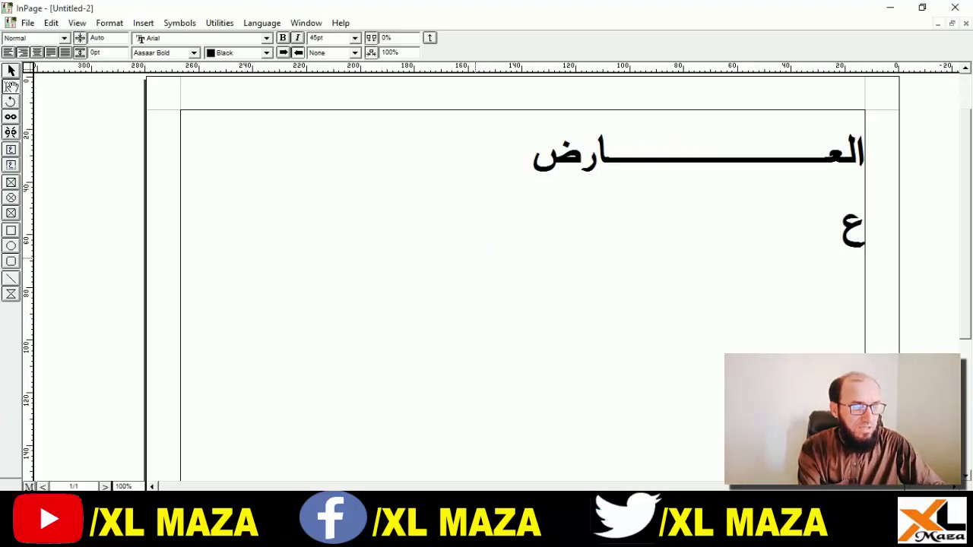
type("رج")
key("BackSpace")
type("ضے")
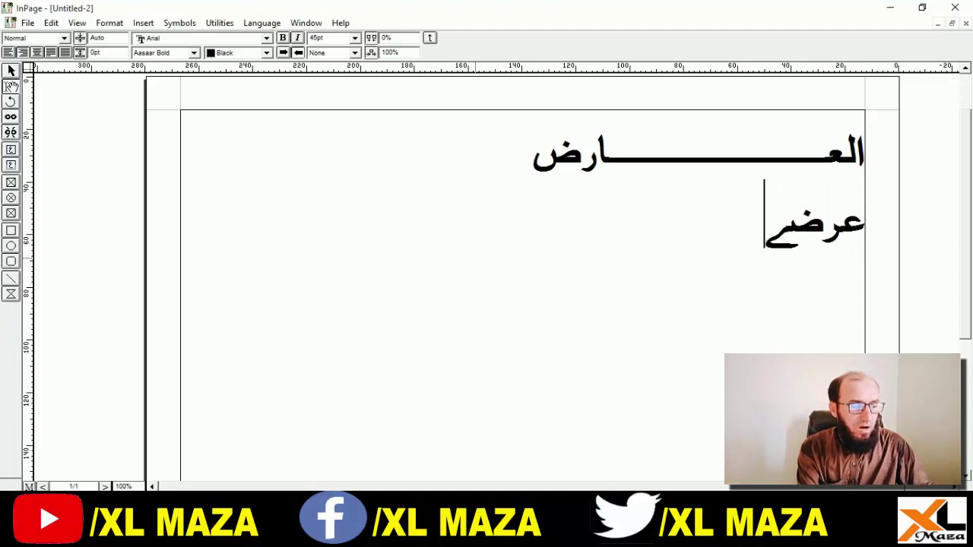
- Change the font of the word عرضے on the second line to Batool
left_click(785, 214)
left_click(824, 214)
left_click(785, 215)
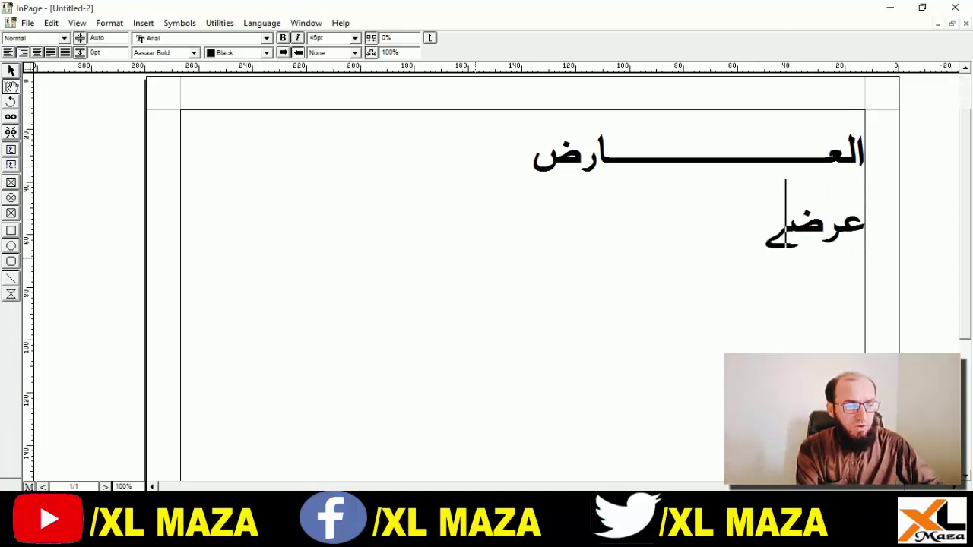
key("End")
key("shift+Home")
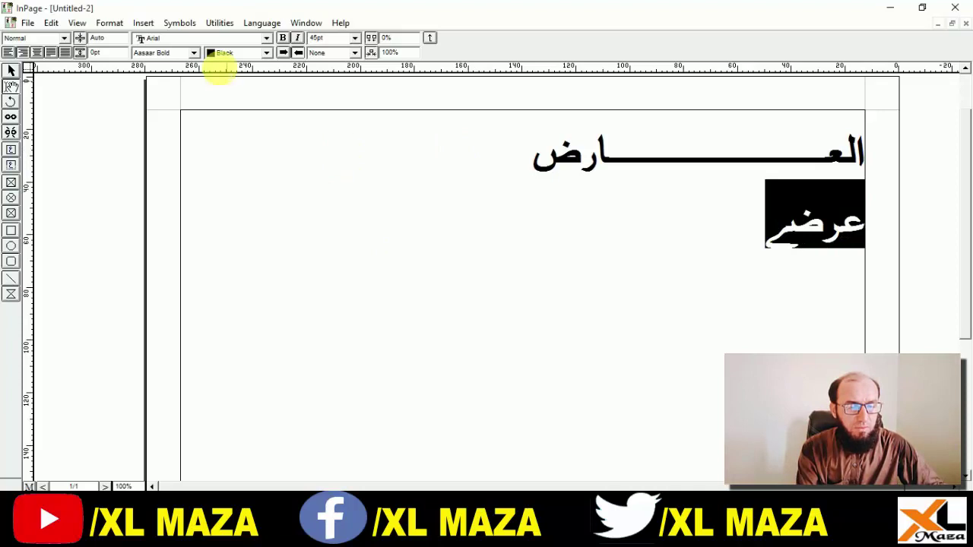
left_click(195, 52)
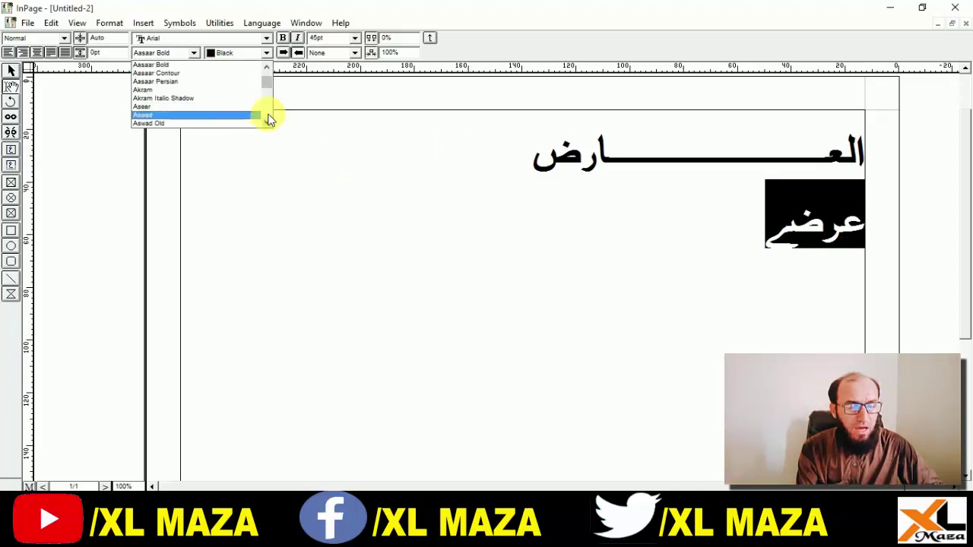
scroll(267, 120, "down", 3)
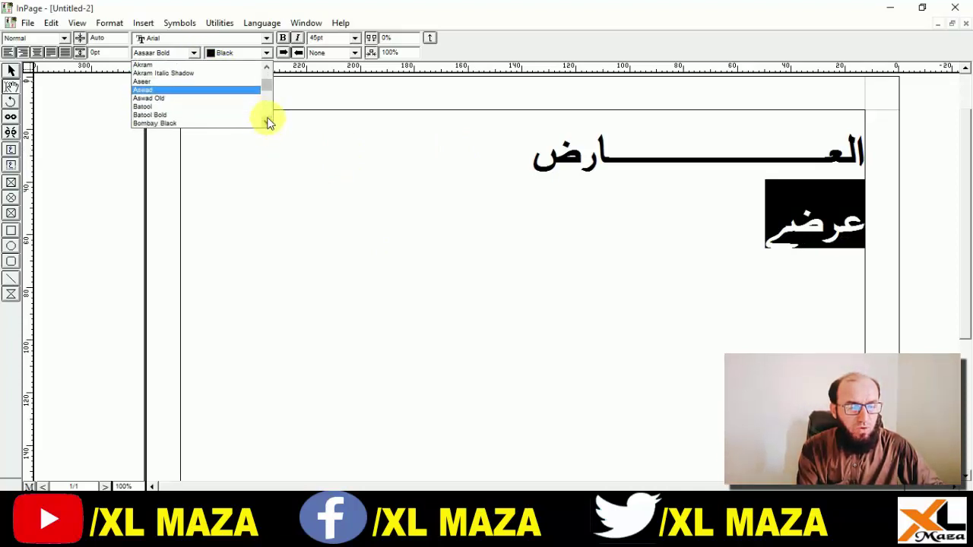
left_click(218, 108)
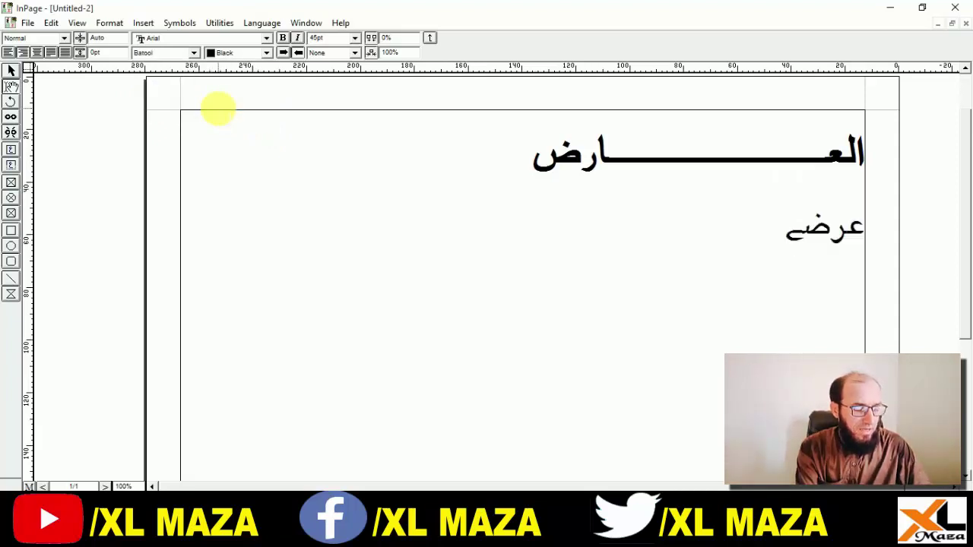
- Stretch عرضے with a long run of kashidas between ض and the final ے
type("ـــــــ")
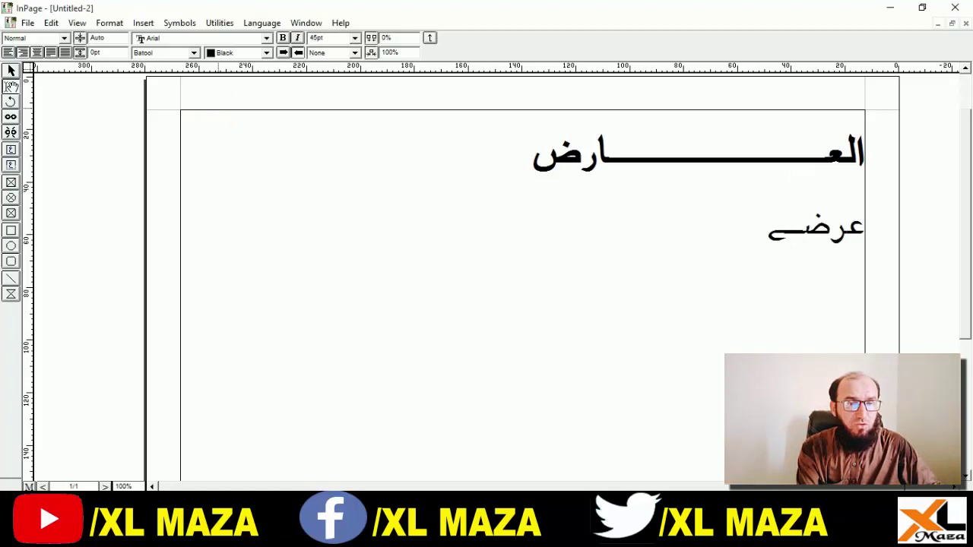
type("ــــــ")
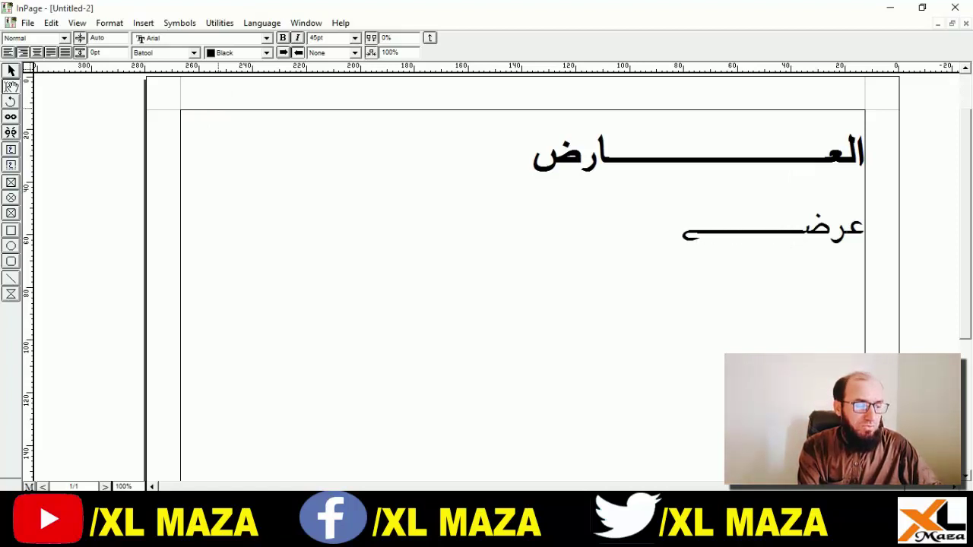
type("ـــــــــ")
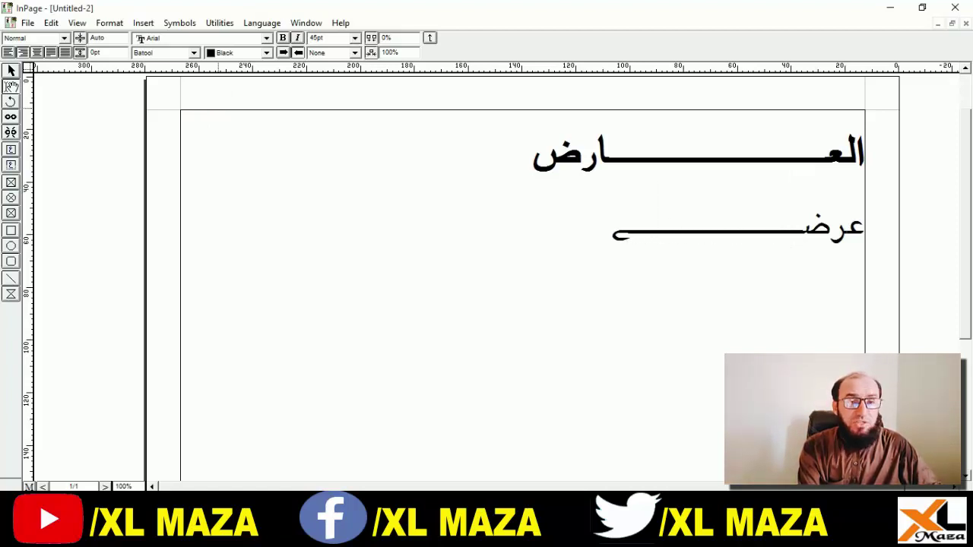
type("ــ")
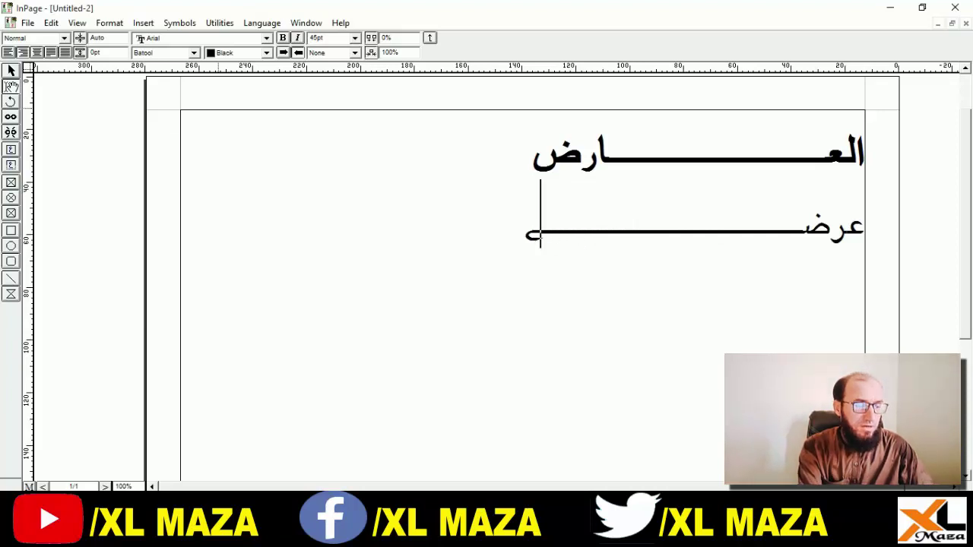
- Start a third line below the stretched عرضے and enter the word گوہر
key("Return")
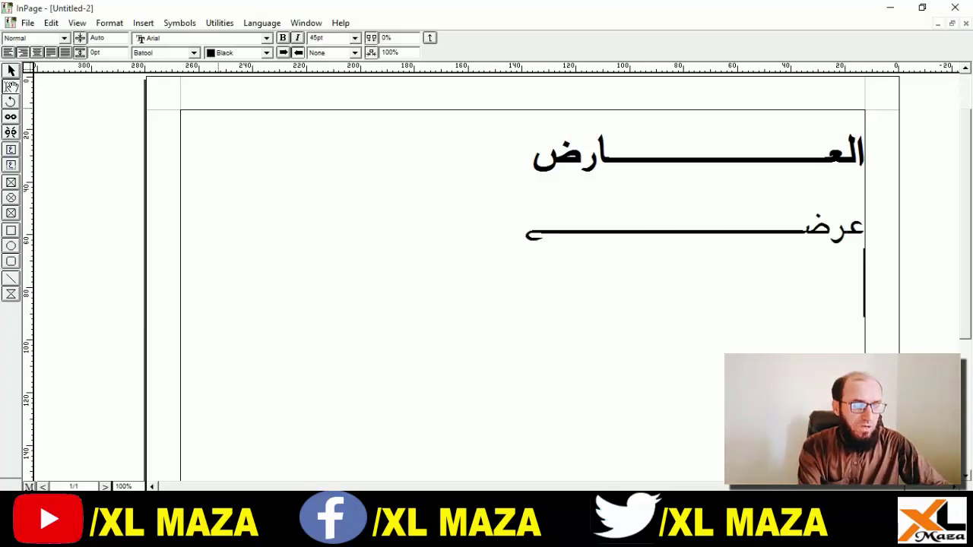
type("گوہ")
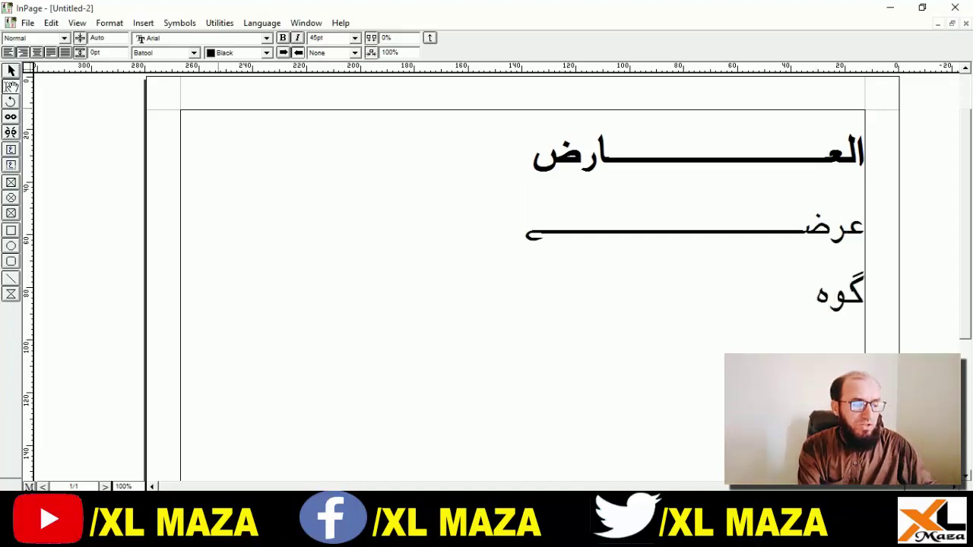
type("ر")
key("Right")
key("Right")
key("Right")
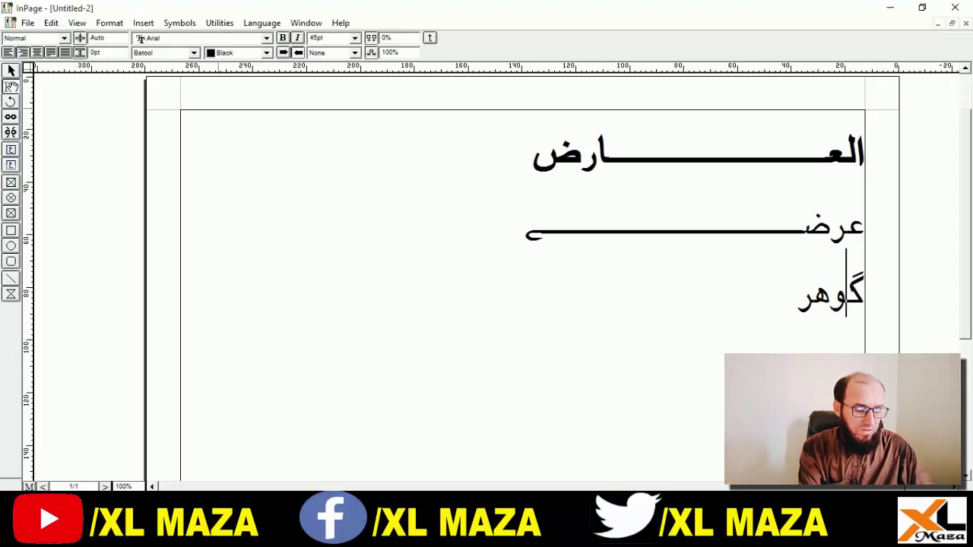
key("Left")
key("Left")
key("Left")
- Set the third-line word گوہر in Diwani and stretch it with a long run of kashidas before the final ر
key("shift+Home")
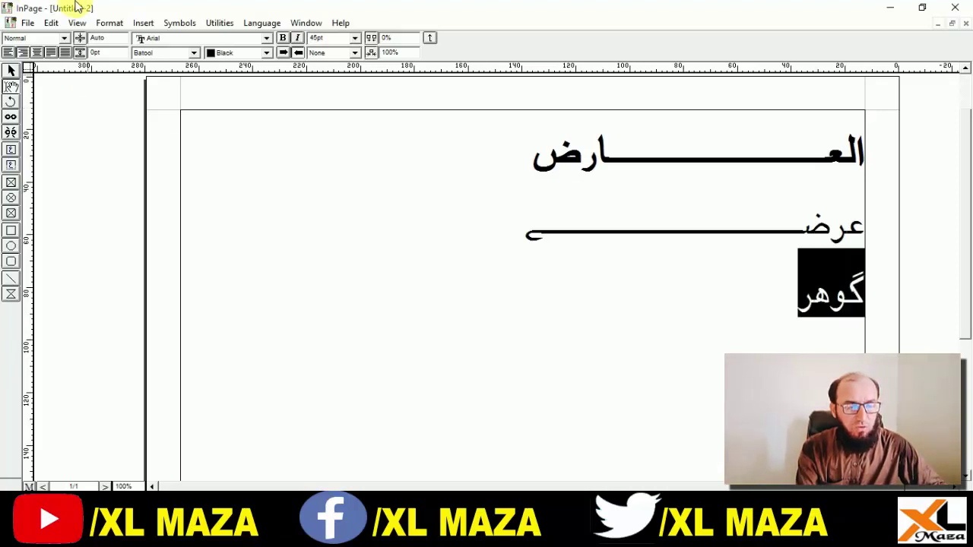
left_click(194, 54)
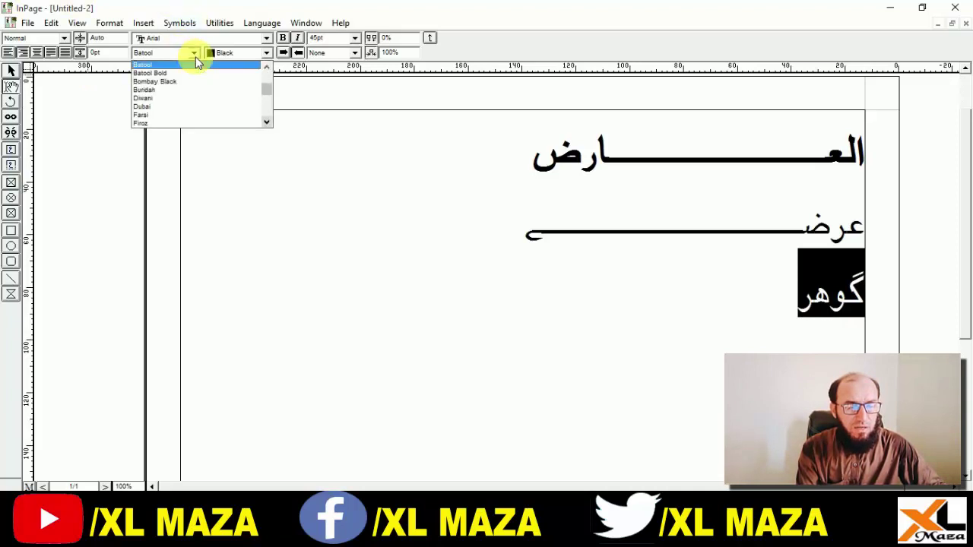
left_click(233, 107)
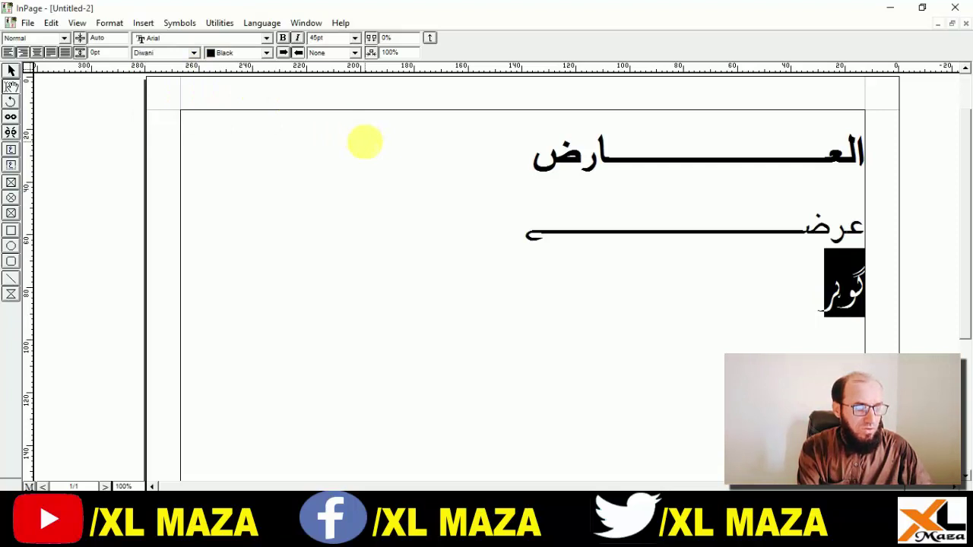
key("Left")
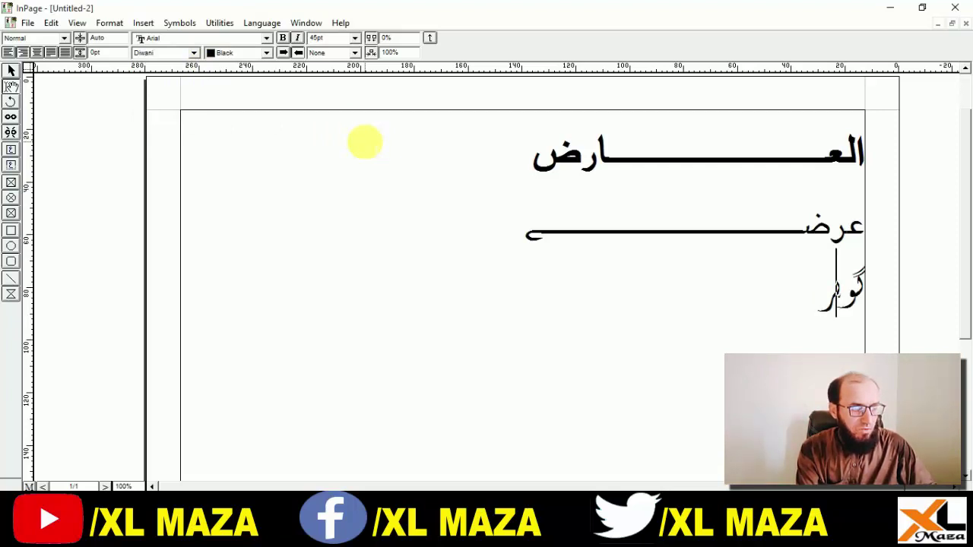
type("ــــــــــــــ")
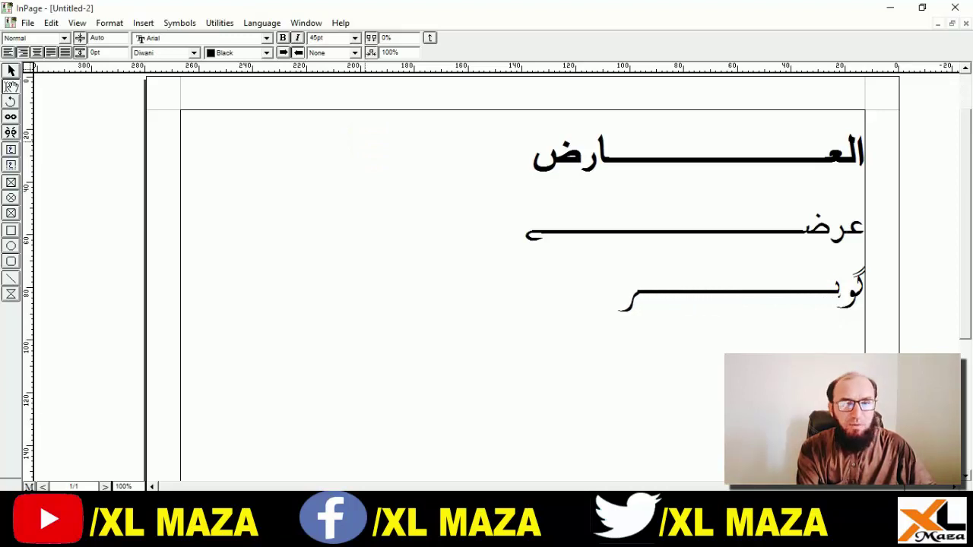